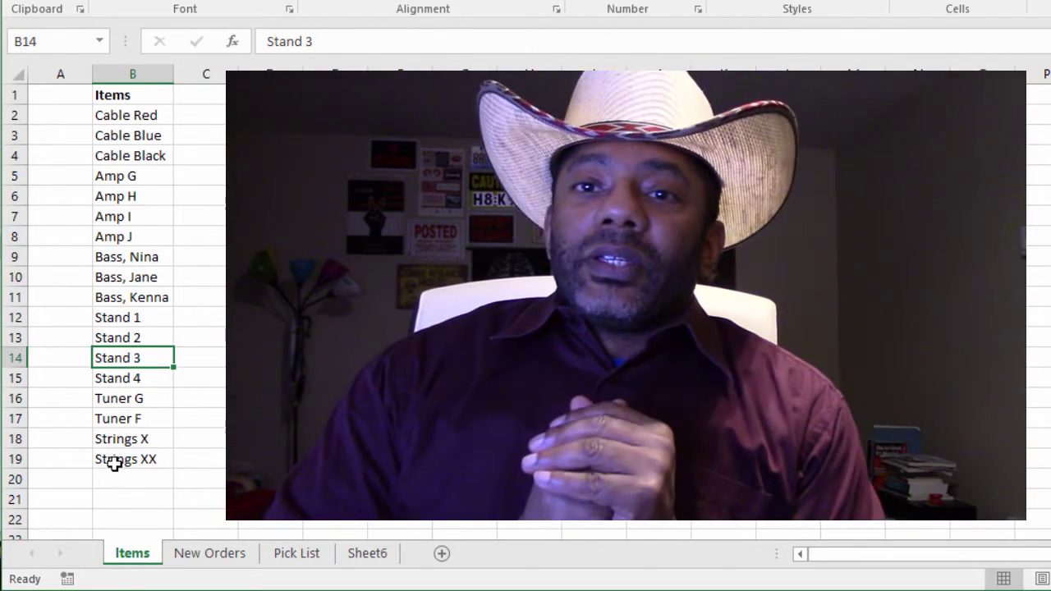
Review the ordered stock and quantities and the two bundle tables on the New Orders sheet
left_click(212, 555)
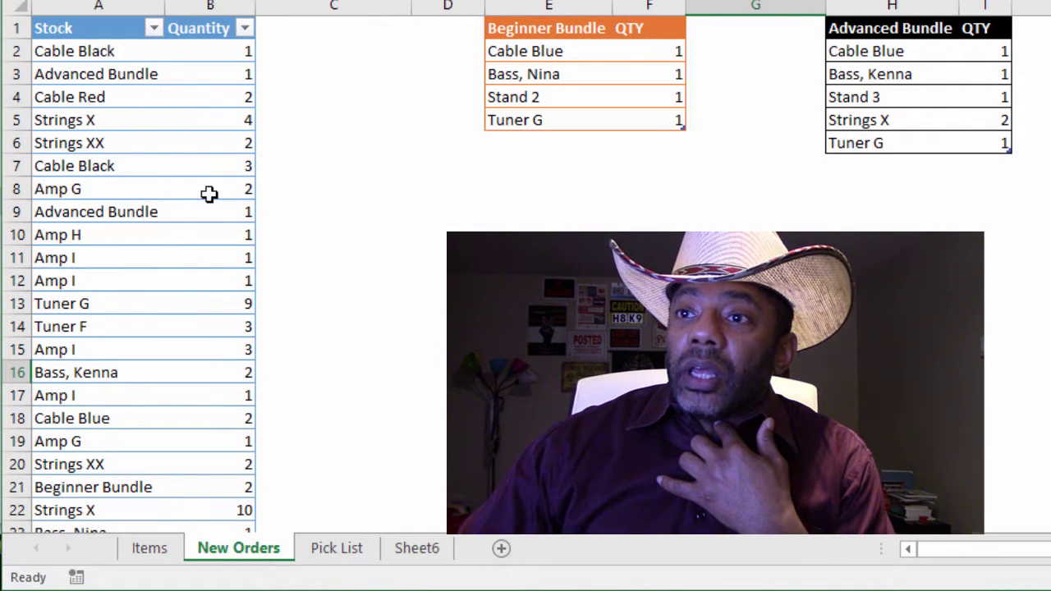
scroll(386, 416, "down", 2)
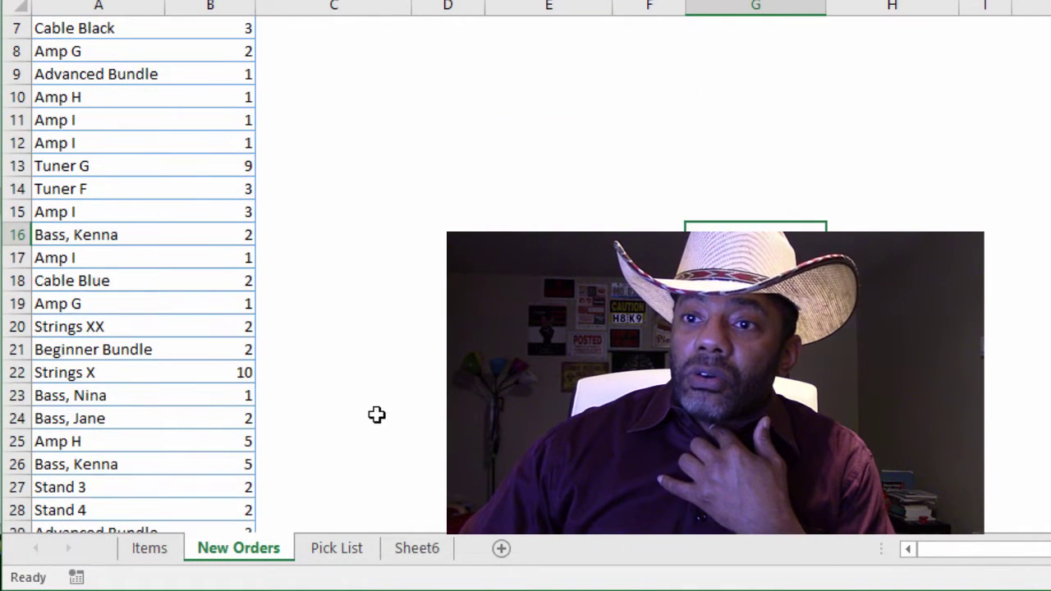
scroll(284, 498, "down", 3)
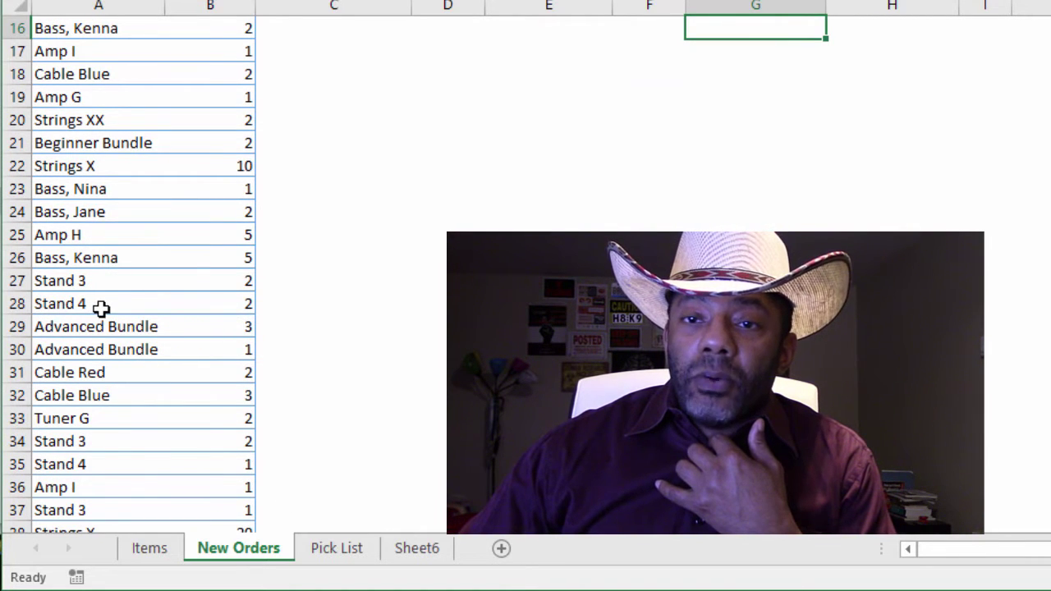
scroll(210, 419, "down", 3)
scroll(209, 419, "up", 8)
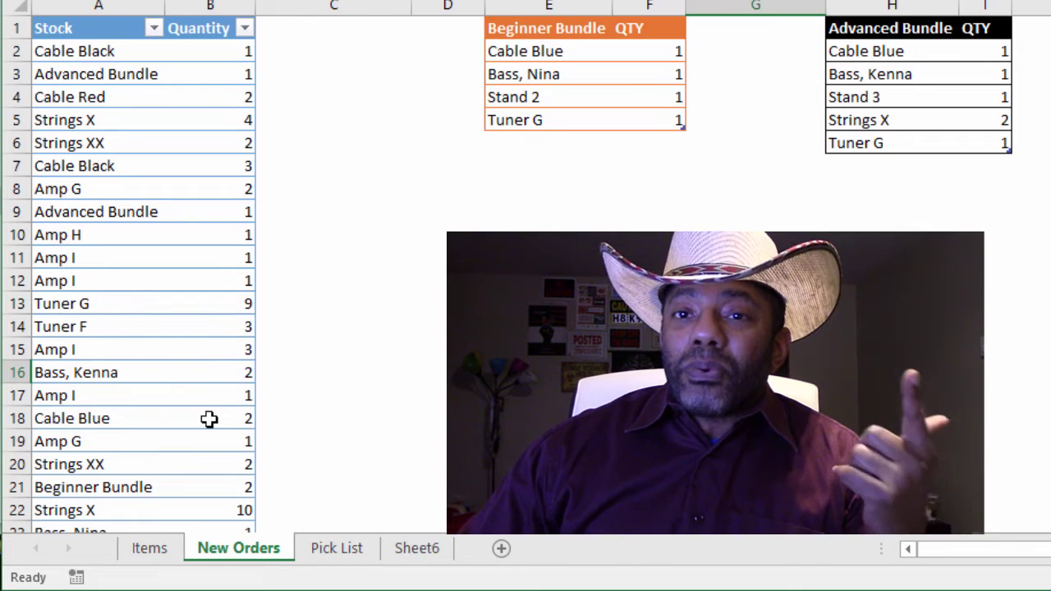
left_click(156, 75)
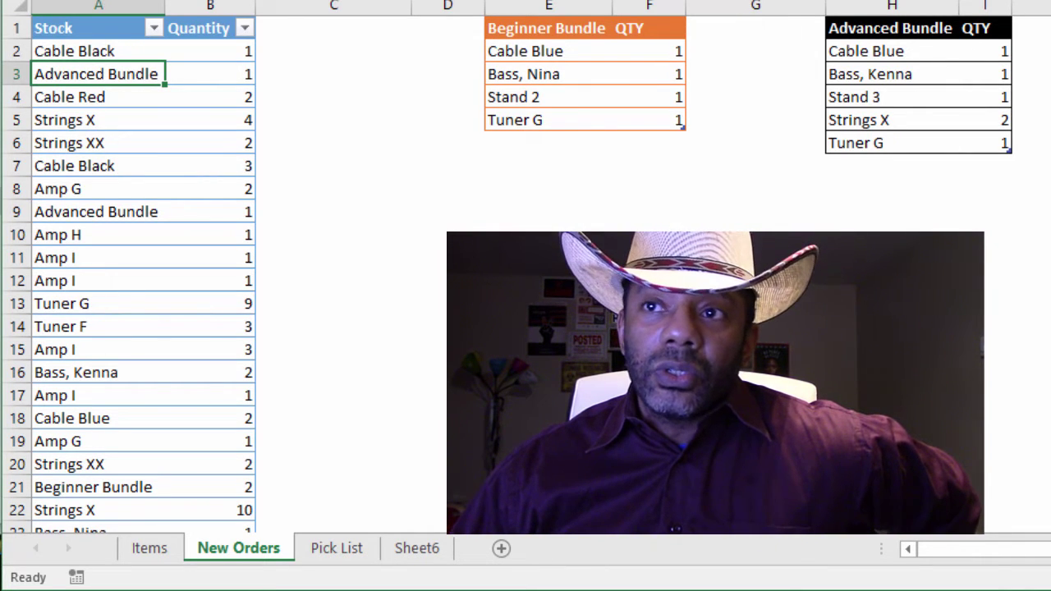
left_click(154, 29)
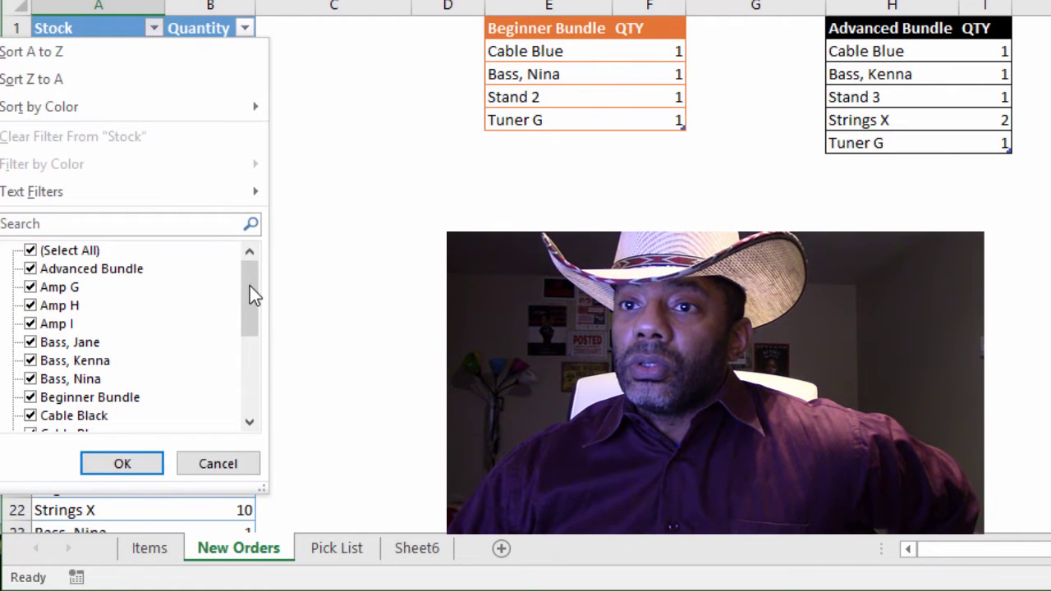
left_click(33, 251)
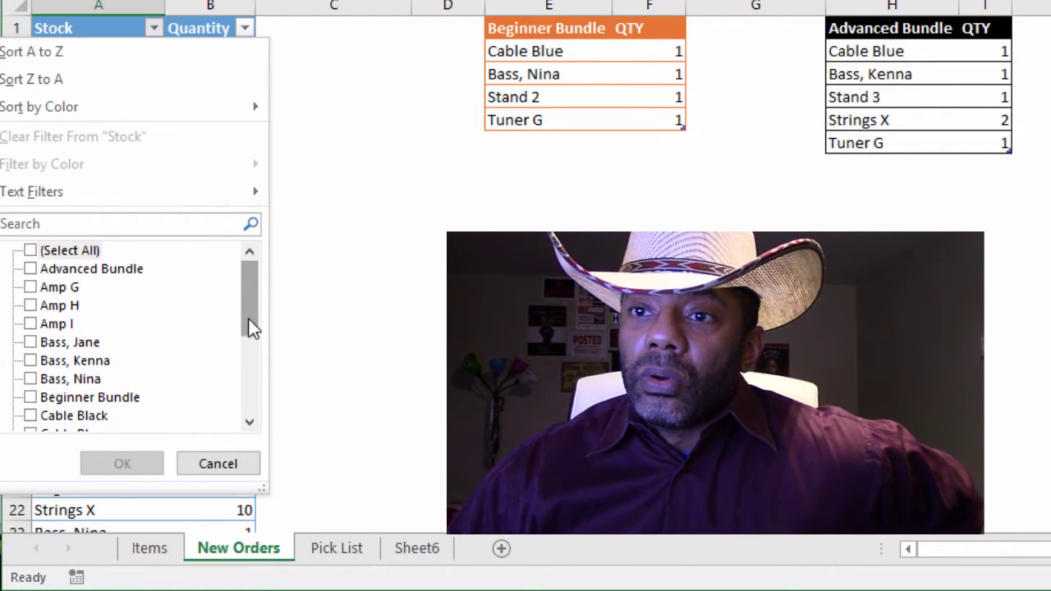
left_click_drag(251, 324, 245, 378)
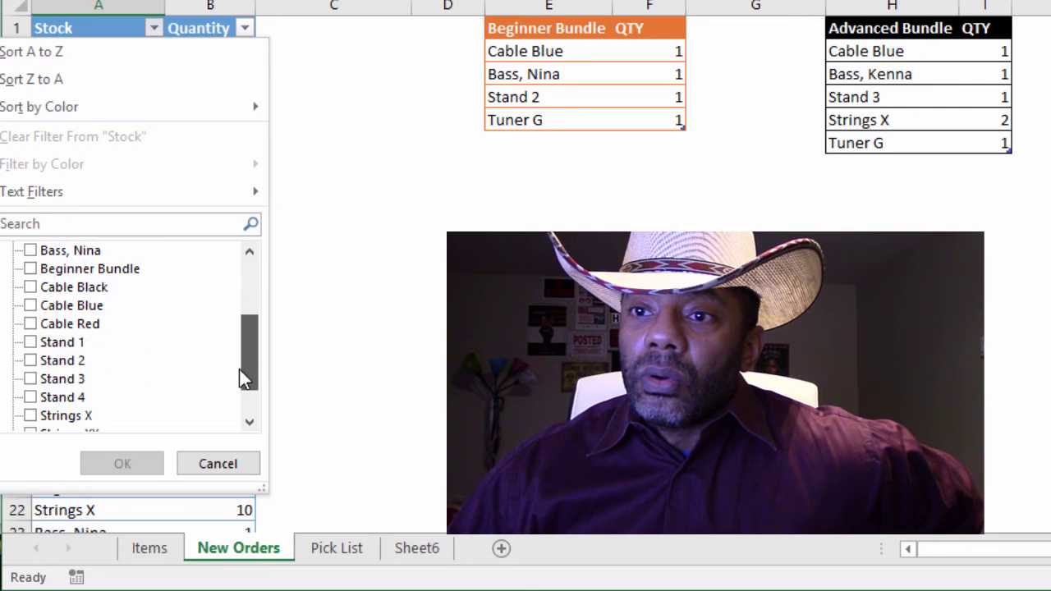
left_click(30, 306)
left_click(123, 464)
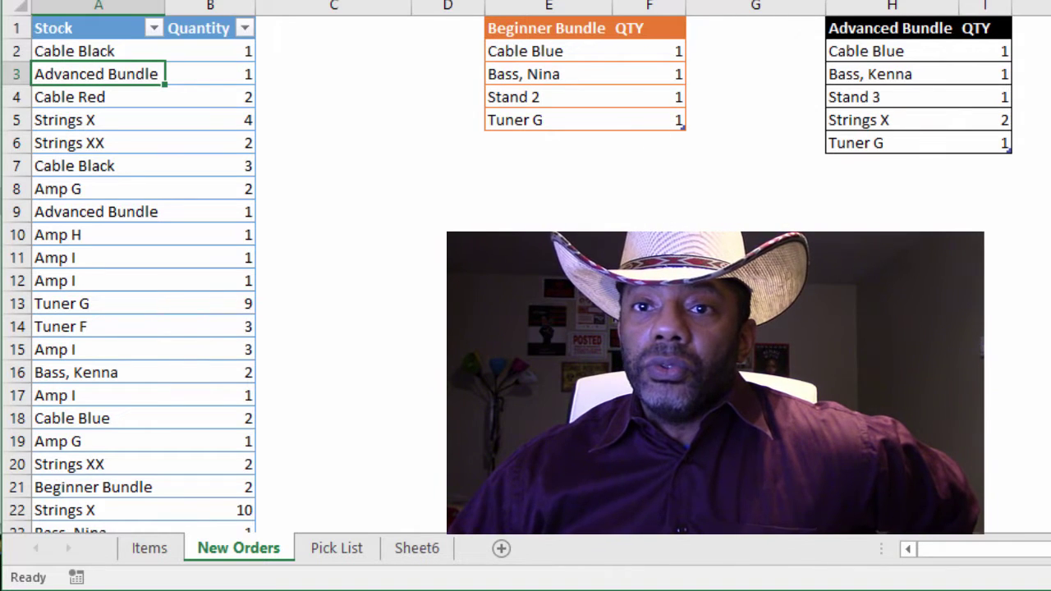
Filter the orders' Stock column to Advanced Bundle, Cable Blue and Beginner Bundle, and select the filtered quantities
left_click(153, 28)
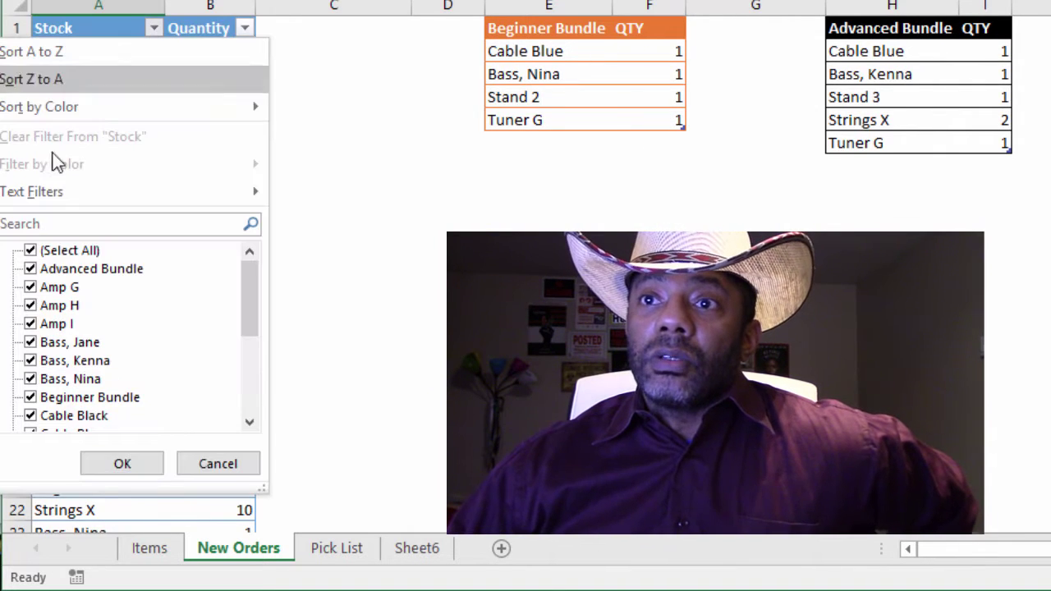
left_click(31, 250)
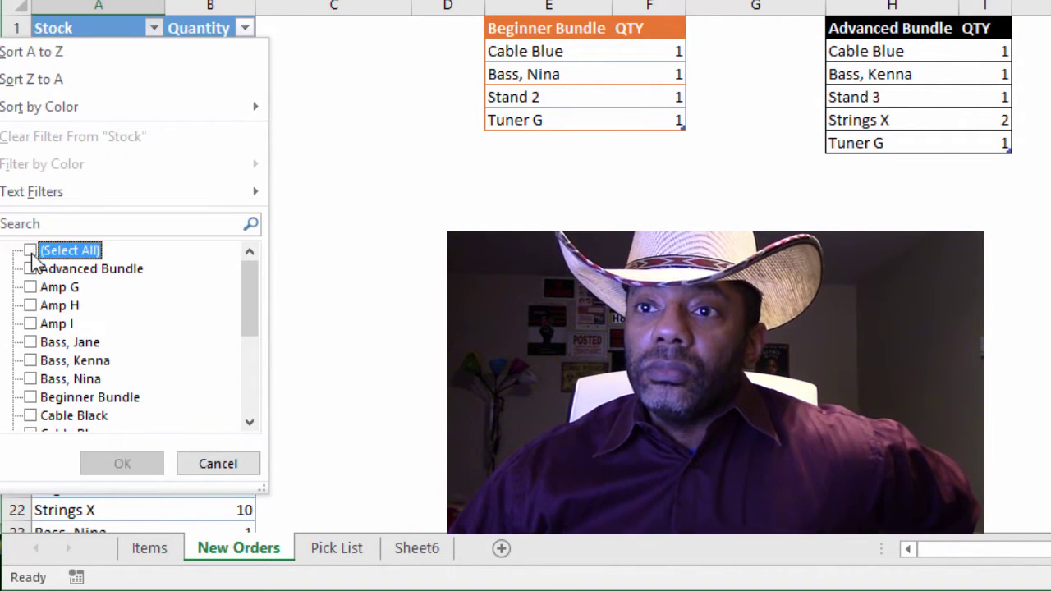
left_click(30, 268)
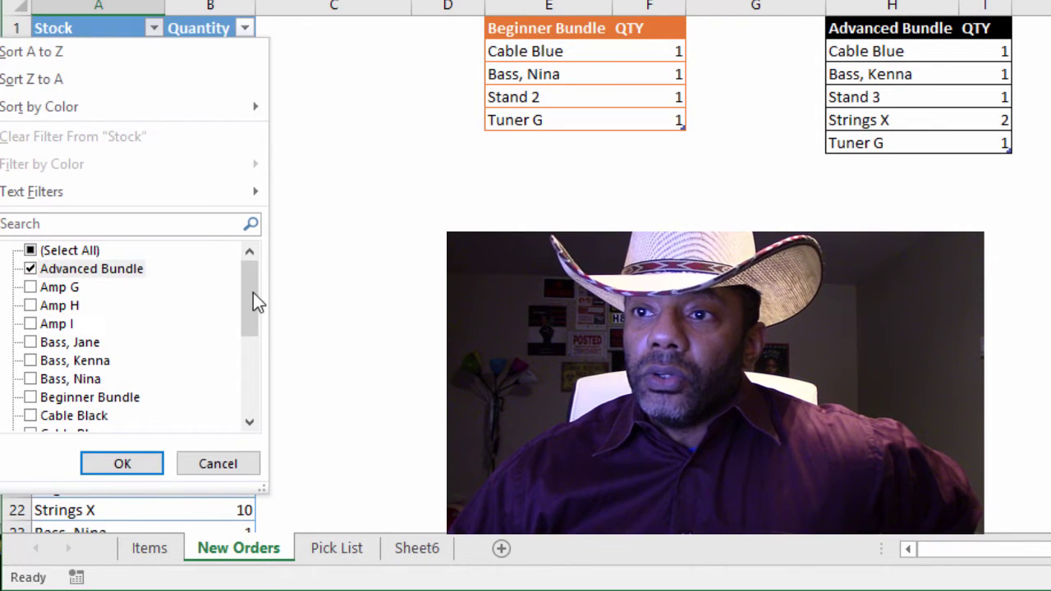
scroll(249, 328, "down", 2)
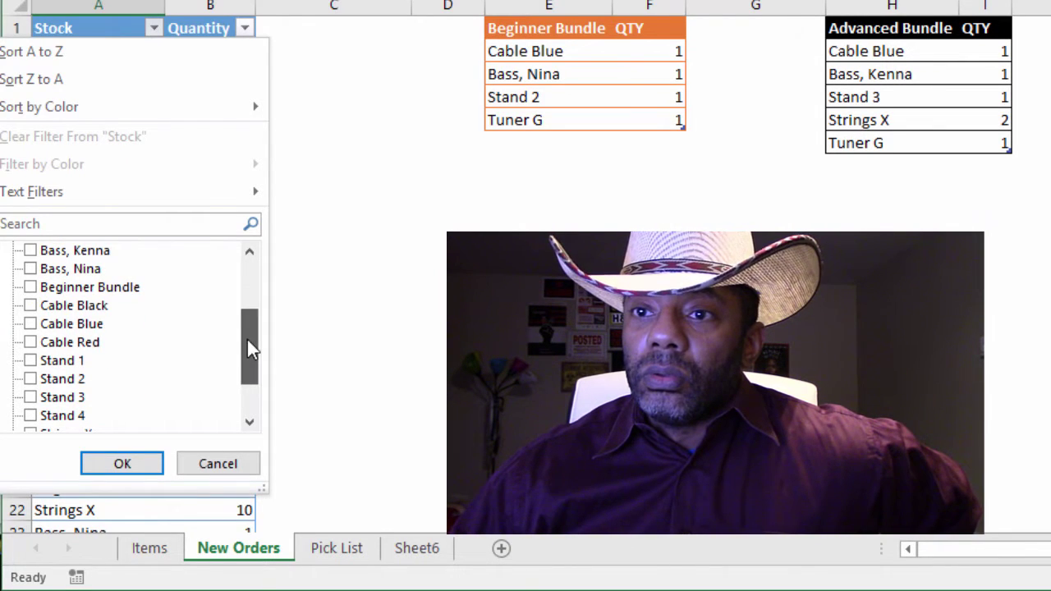
left_click(30, 323)
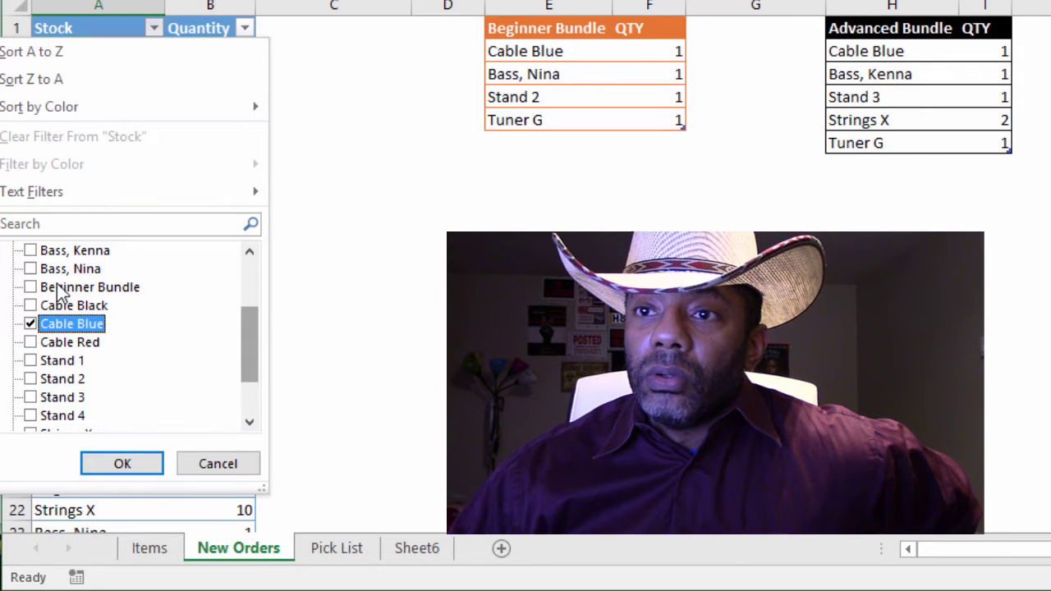
left_click(31, 287)
left_click(115, 464)
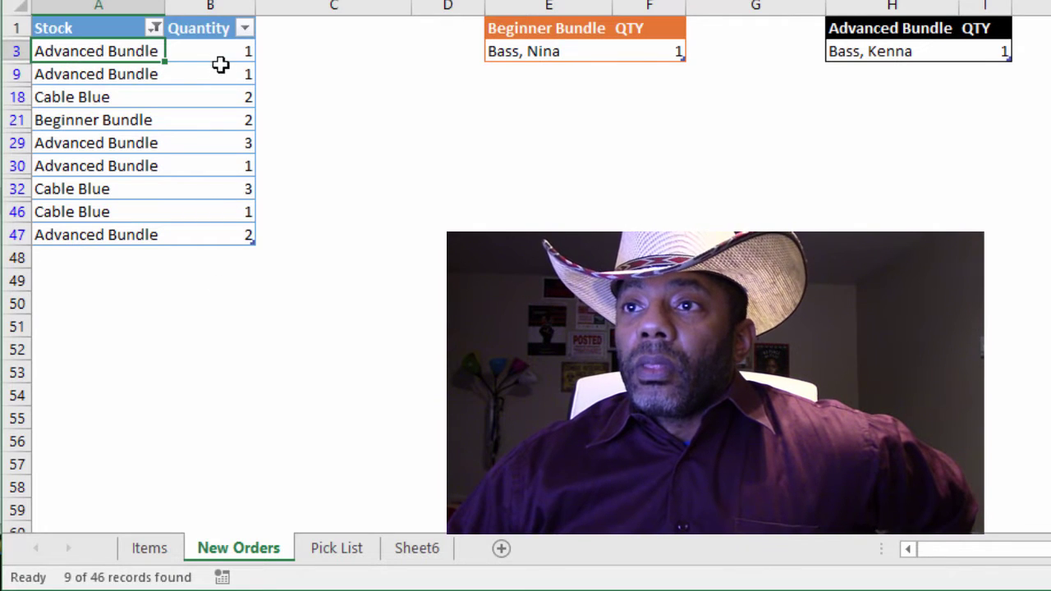
left_click_drag(217, 56, 212, 241)
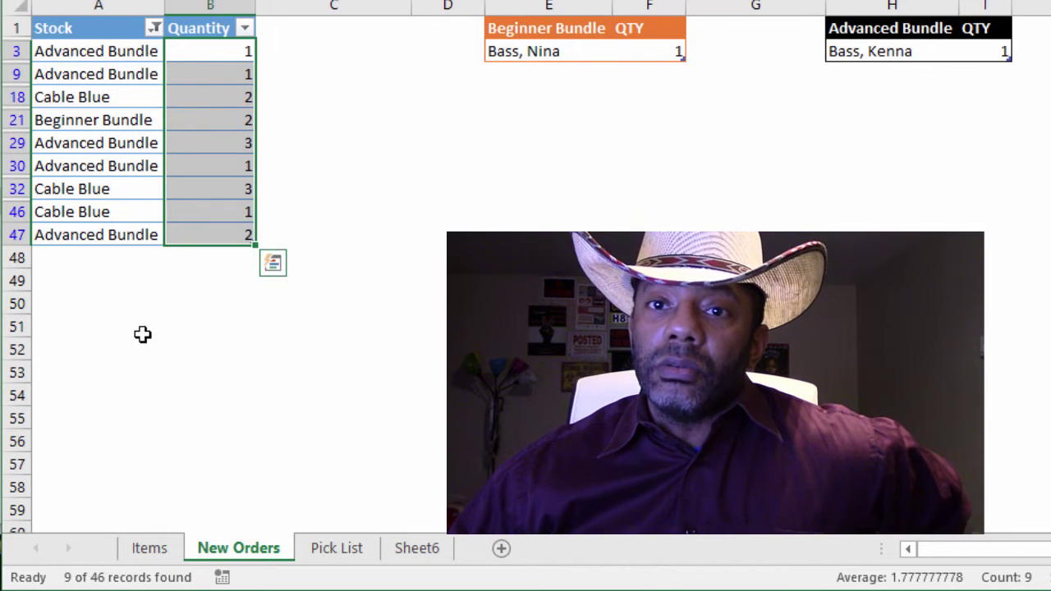
Clear the Stock filter on the orders table and deselect the quantities
key("alt+a")
key("c")
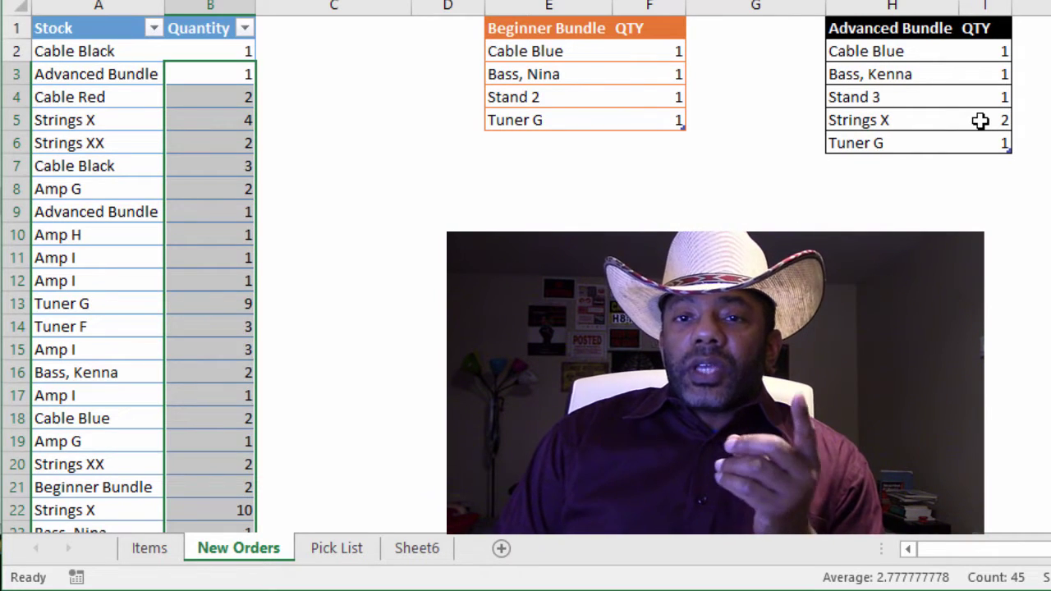
left_click(344, 186)
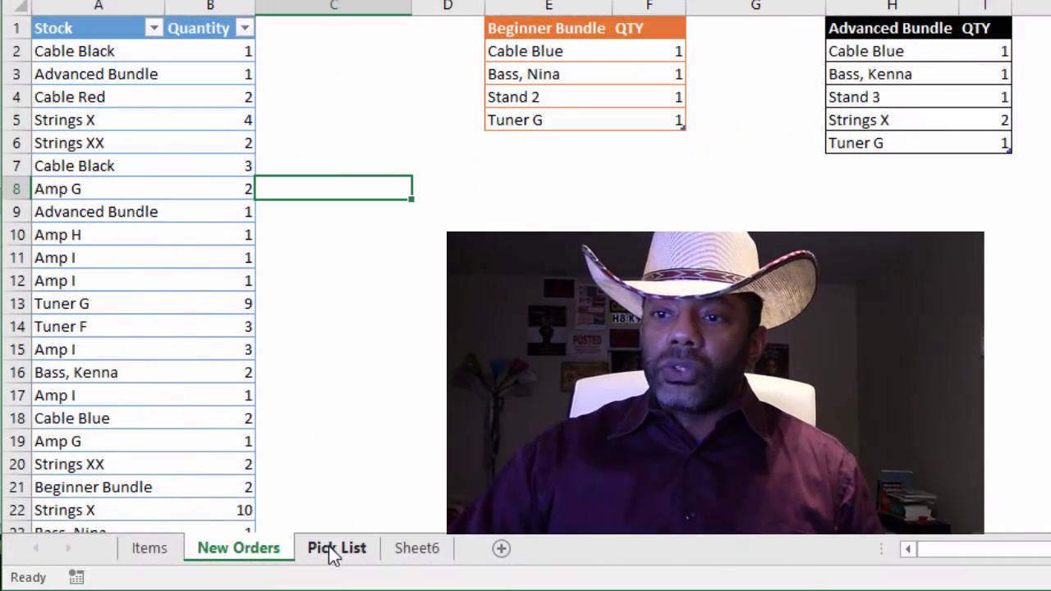
Go to the Pick List sheet and examine the SUMIFS formula for Cable Red's QTY
left_click(333, 554)
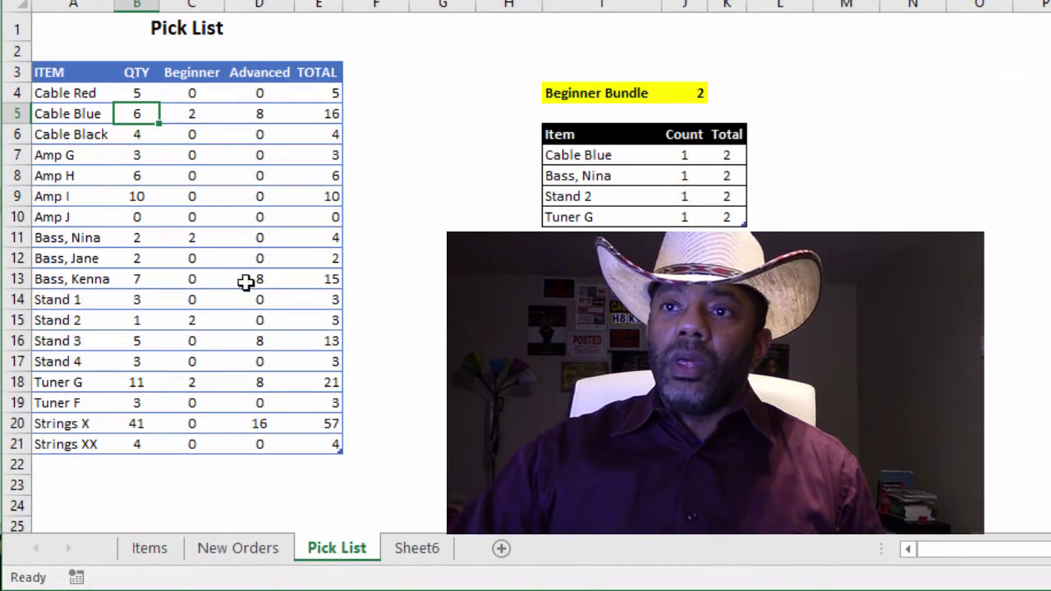
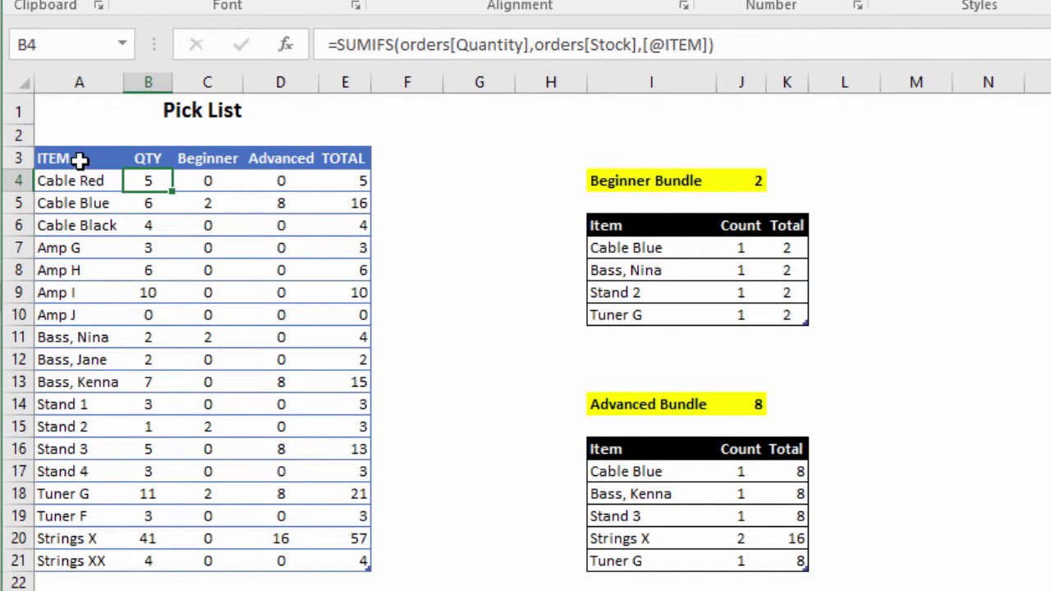
left_click(526, 45)
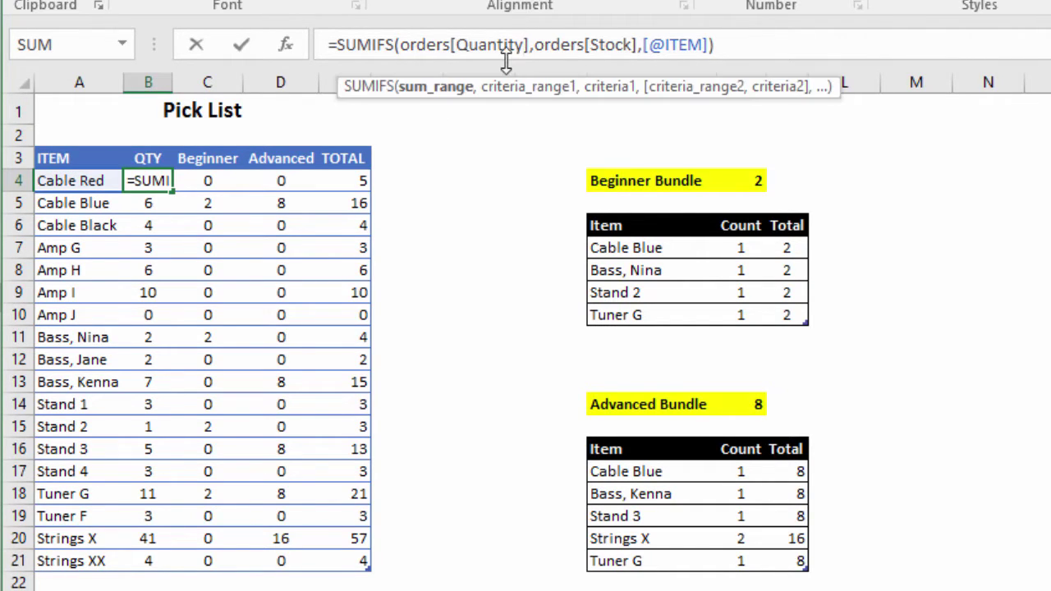
key("Escape")
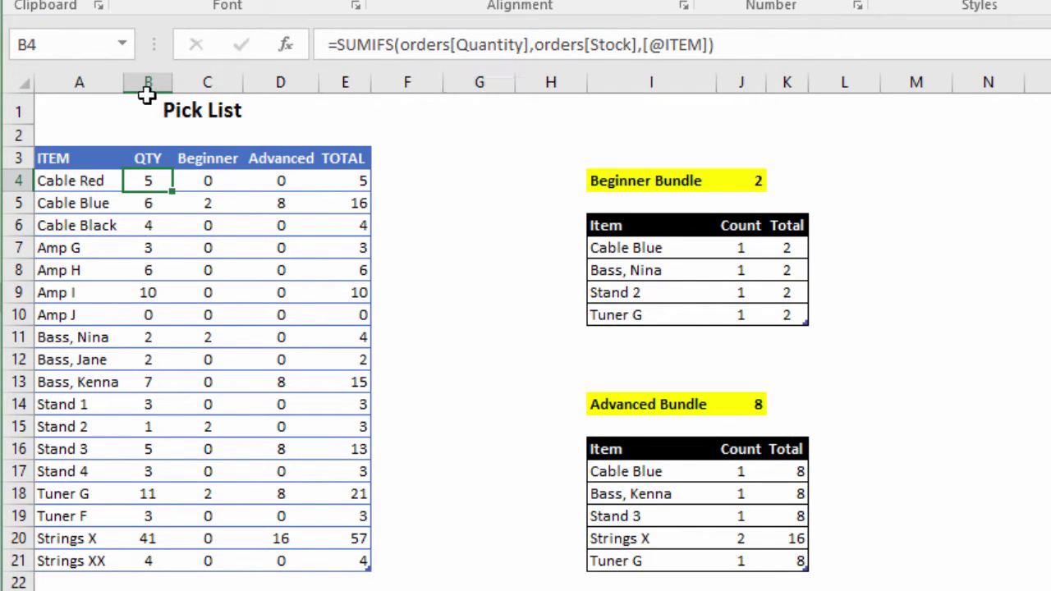
Jump to the named orders table and check which Stock and Quantity columns the formula refers to
left_click(121, 45)
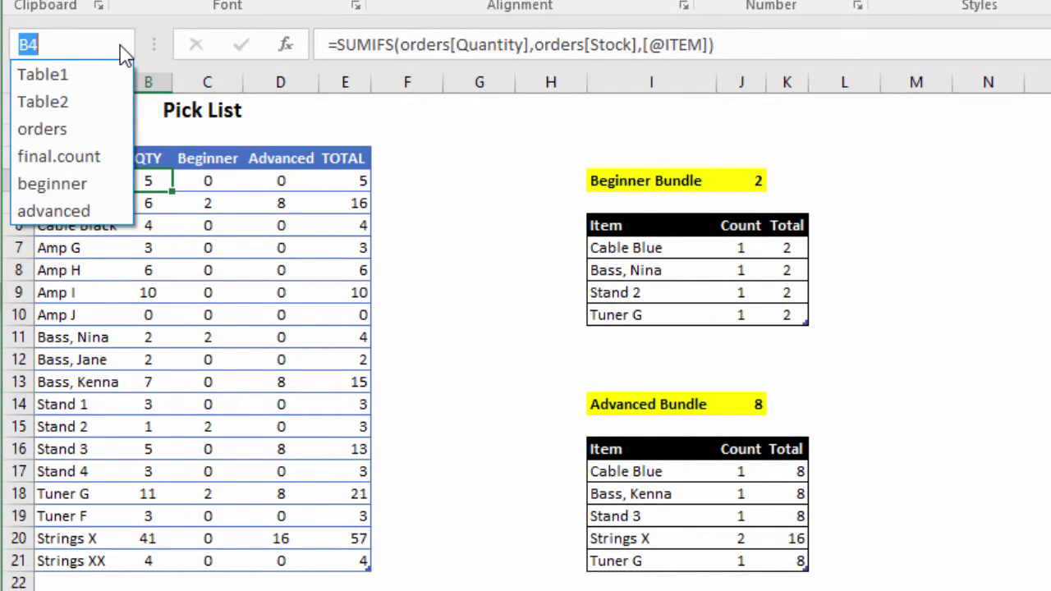
left_click(57, 131)
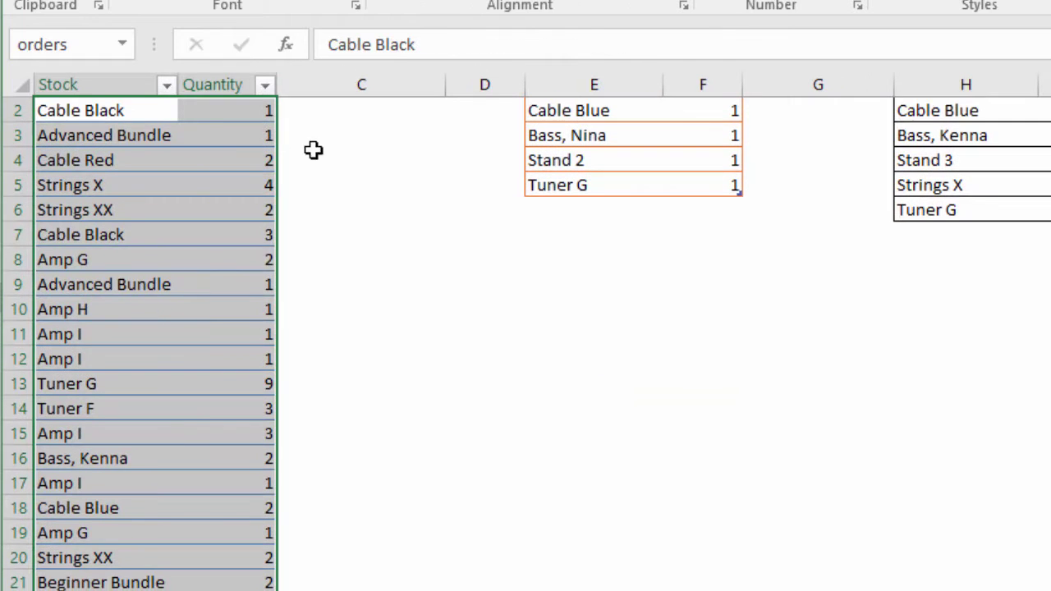
scroll(483, 398, "up", 1)
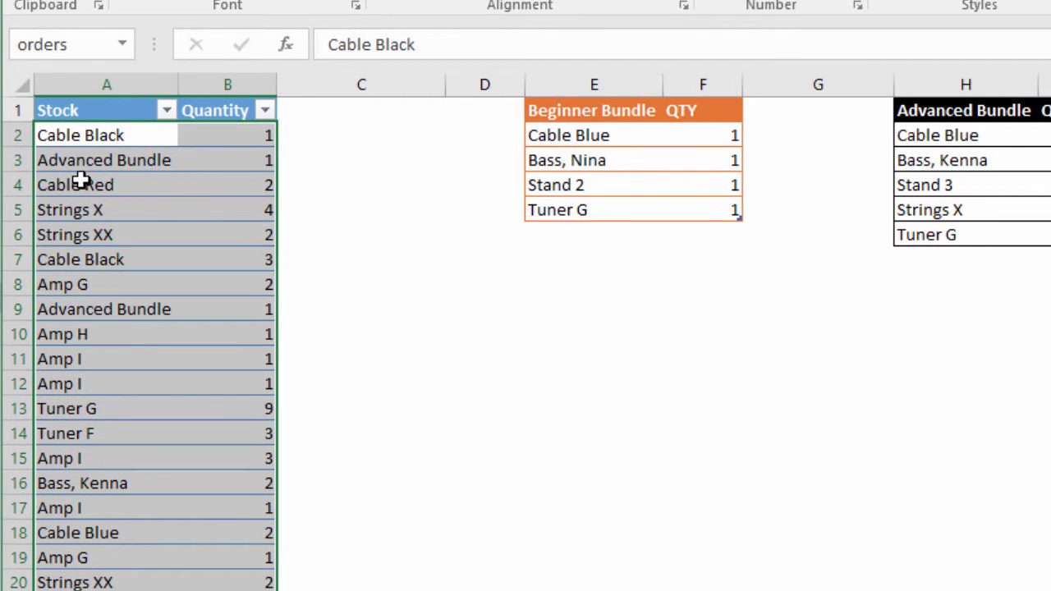
left_click(59, 215)
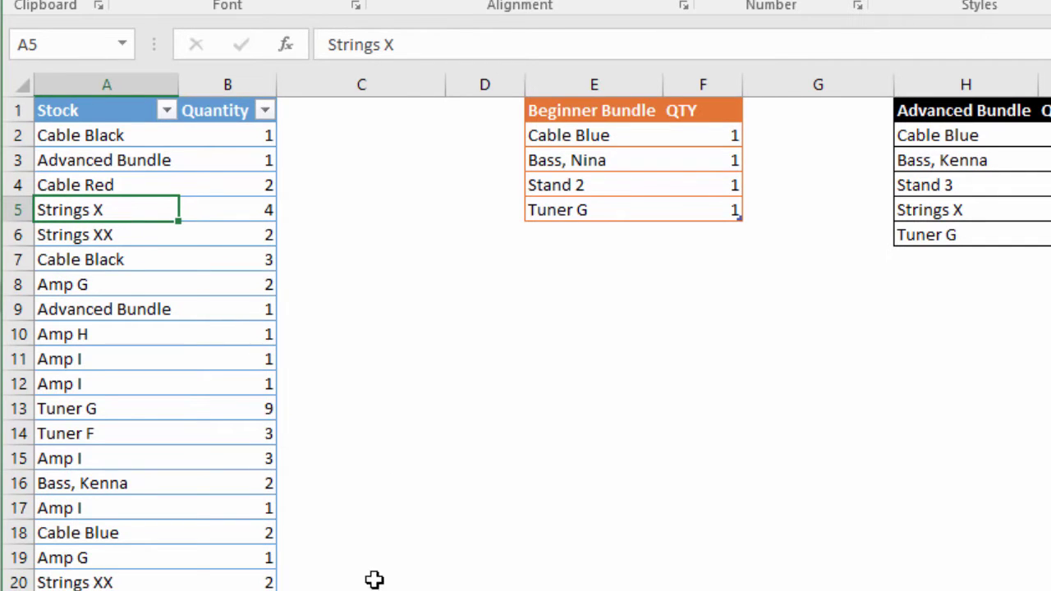
Return to the Pick List and examine the QTY and Beginner formulas for Cable Blue, including the Beginner formula's referenced ranges
key("ctrl+Page_Down")
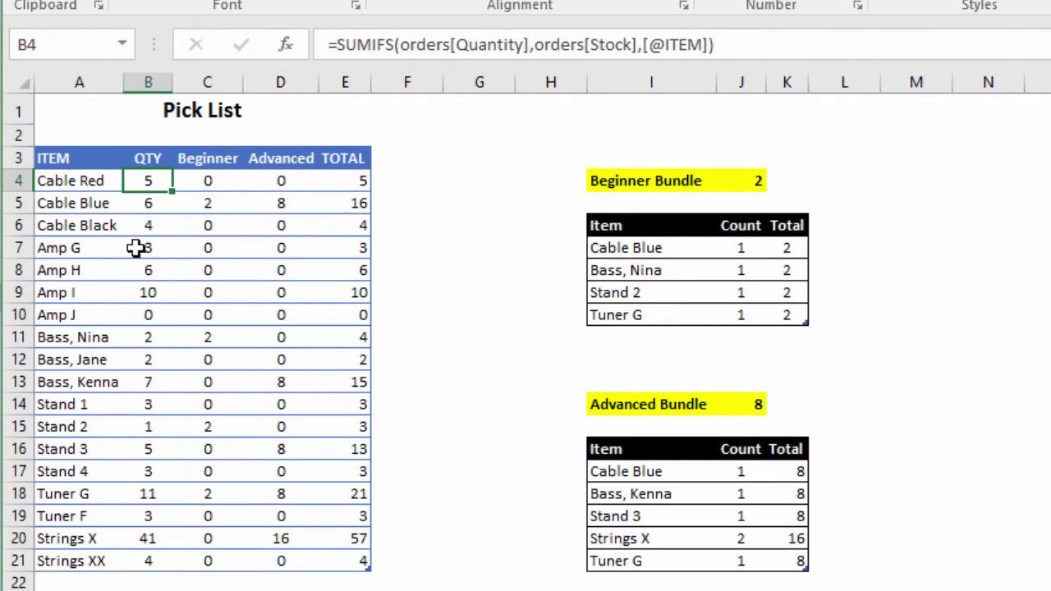
left_click(150, 204)
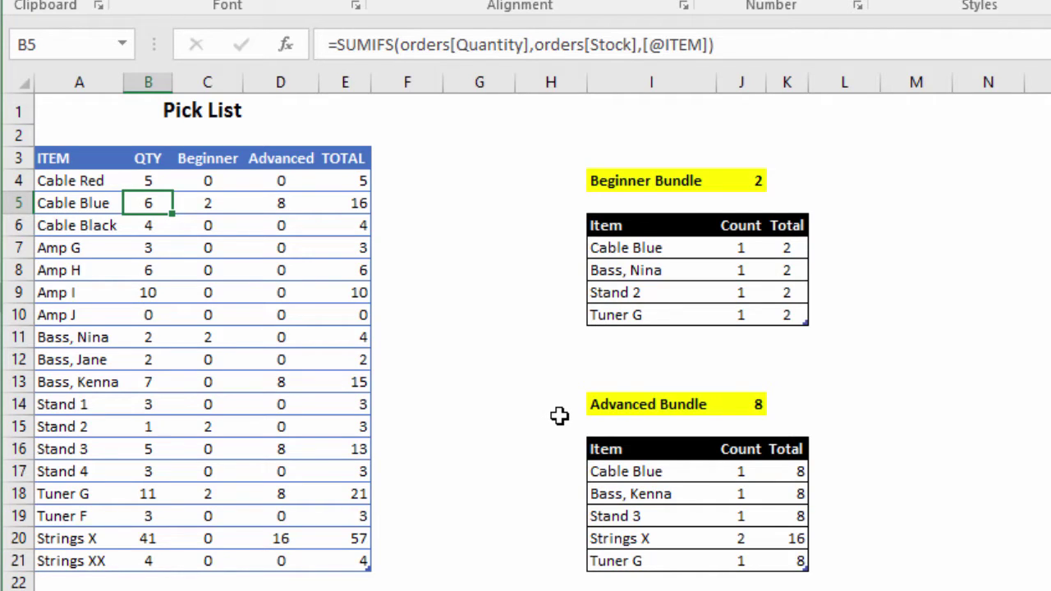
key("Right")
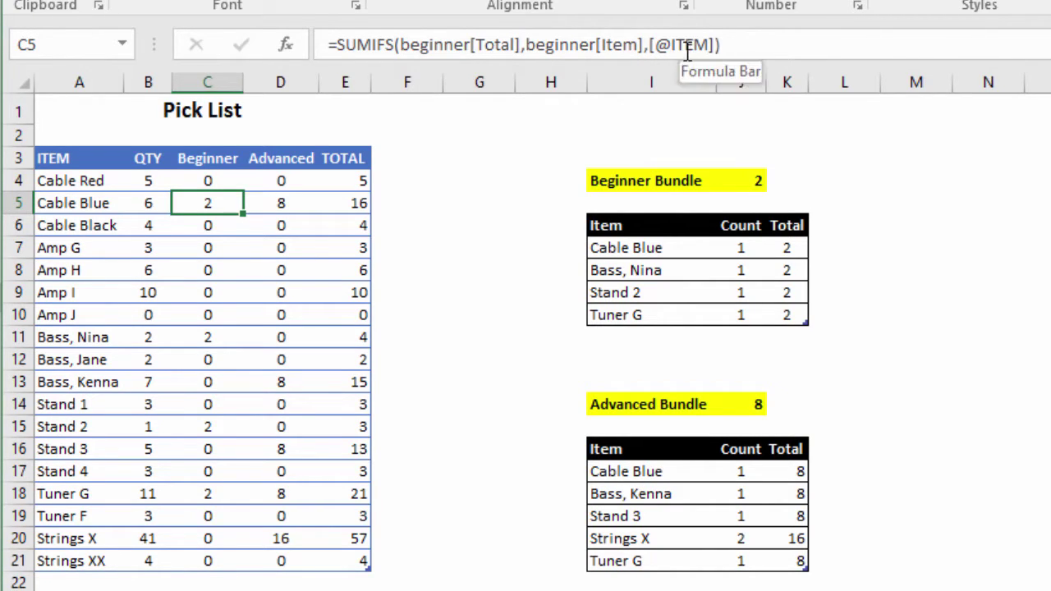
left_click(452, 46)
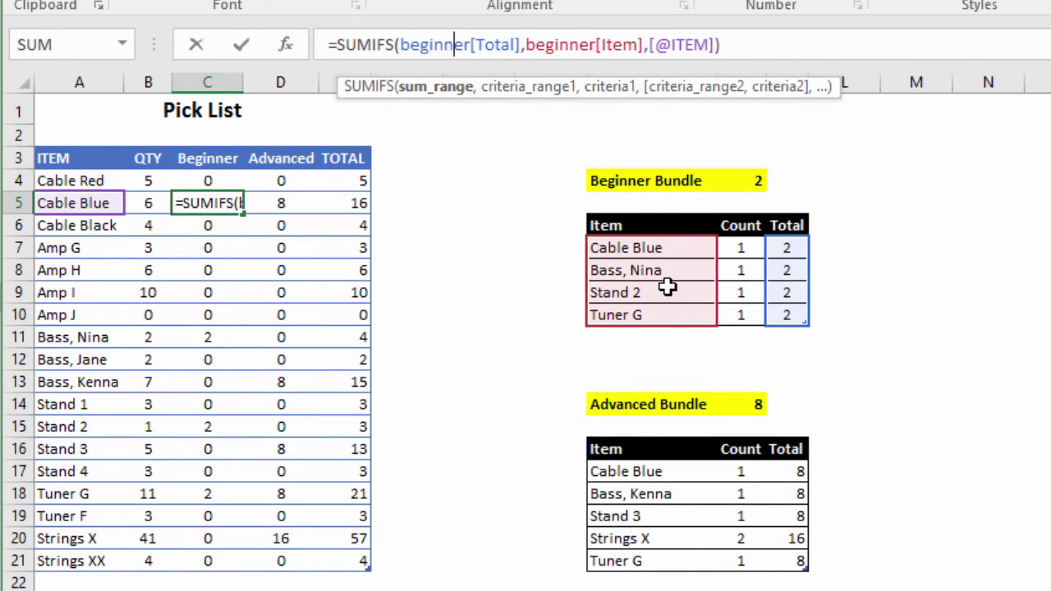
key("Escape")
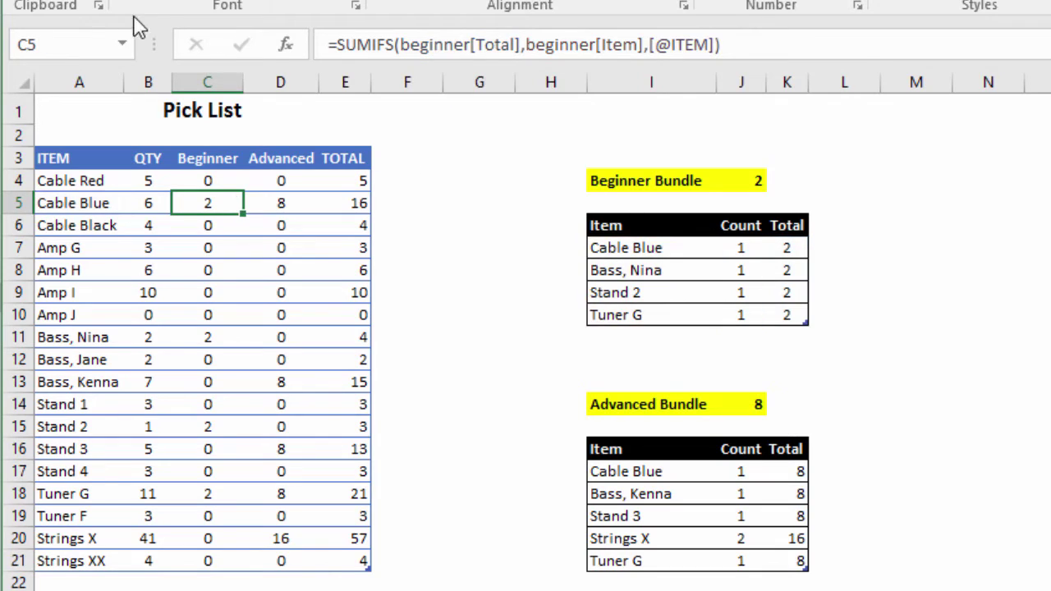
Jump to the named beginner table and examine the ranges referenced by Cable Red's Beginner formula in the pick list
left_click(121, 45)
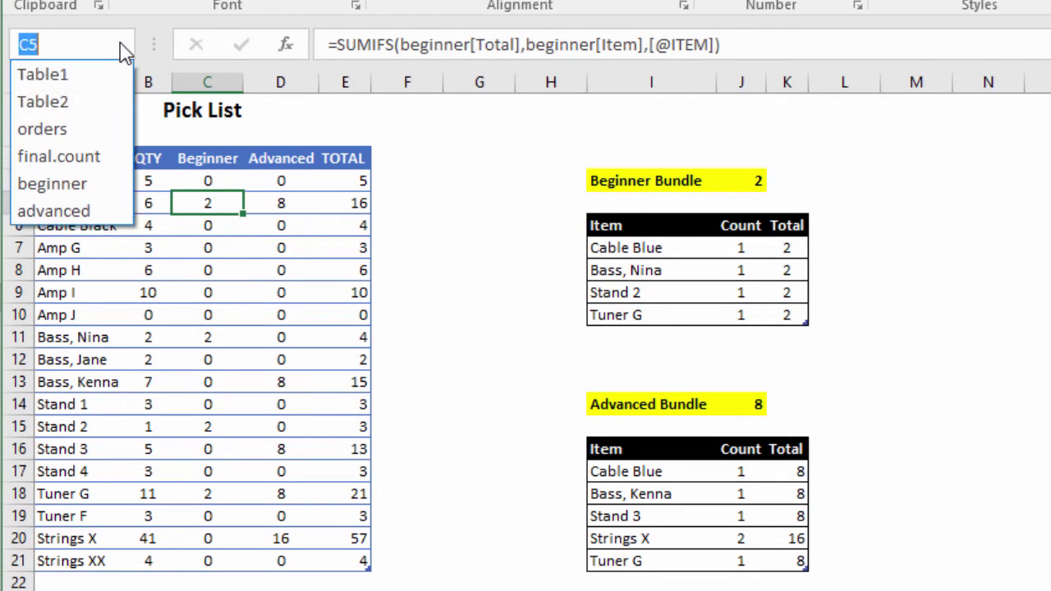
left_click(78, 183)
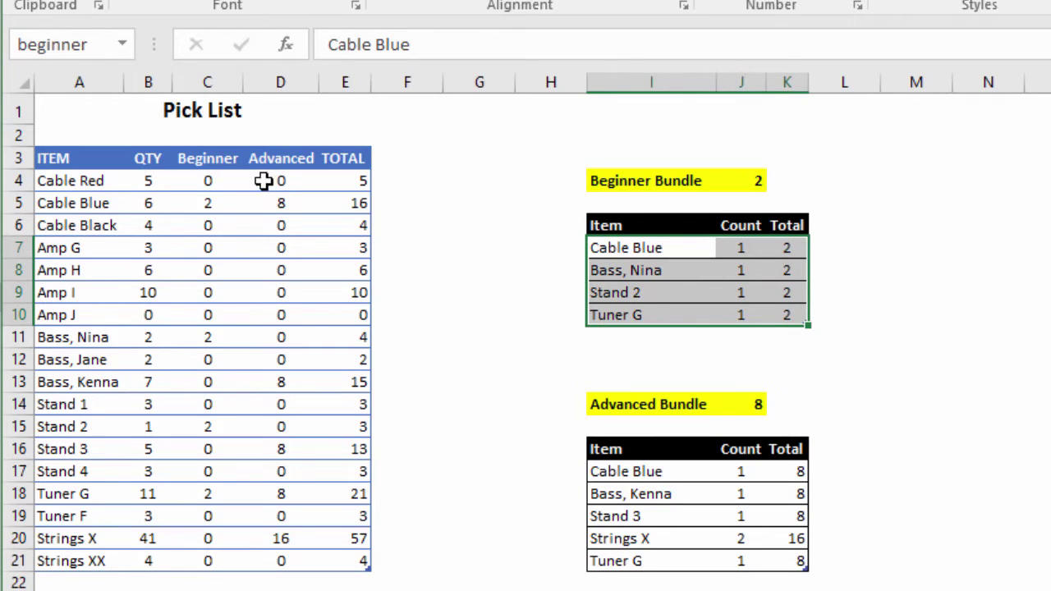
left_click(213, 185)
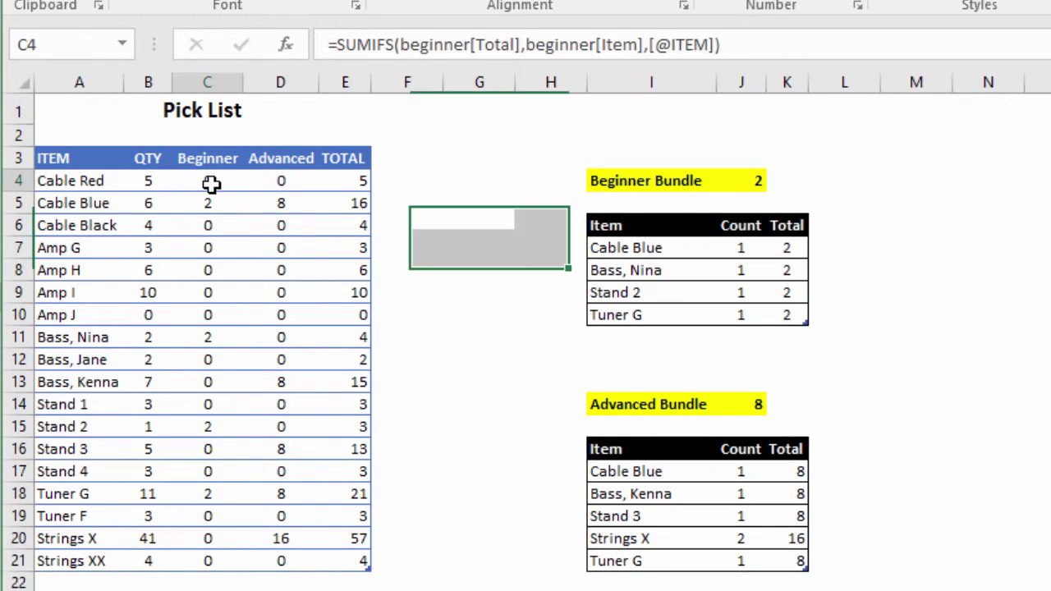
left_click(491, 50)
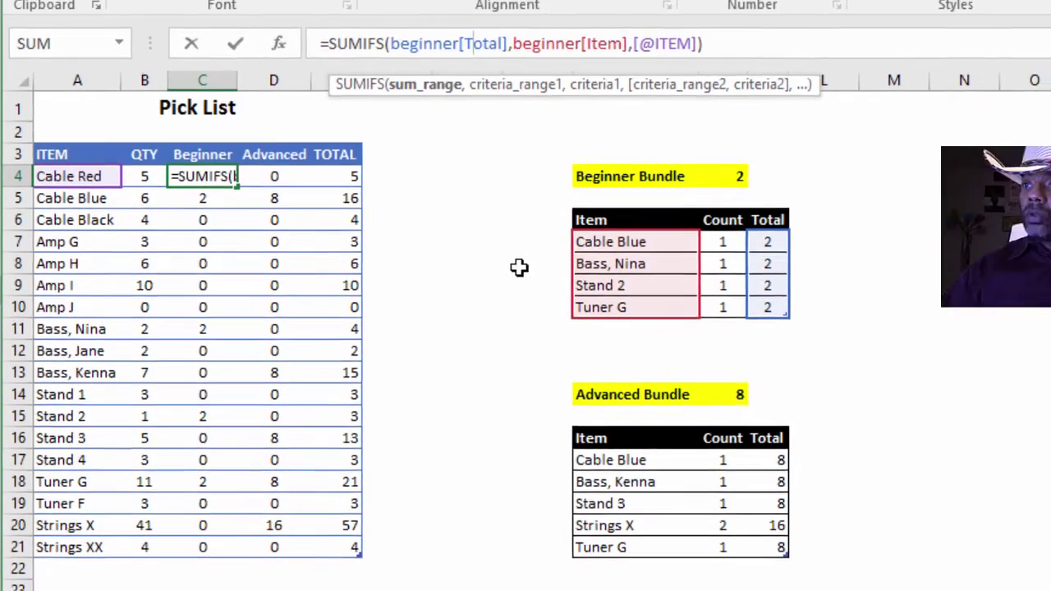
key("Escape")
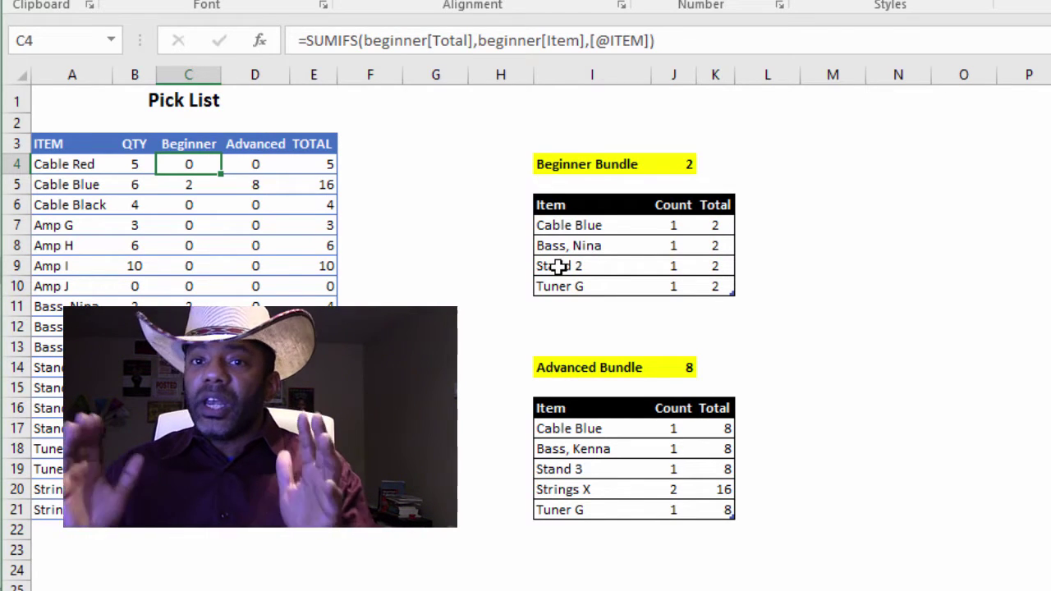
Check Cable Blue's Beginner value and bundle Count, and examine the SUMIFS formulas counting the ordered Beginner and Advanced Bundles
key("Down")
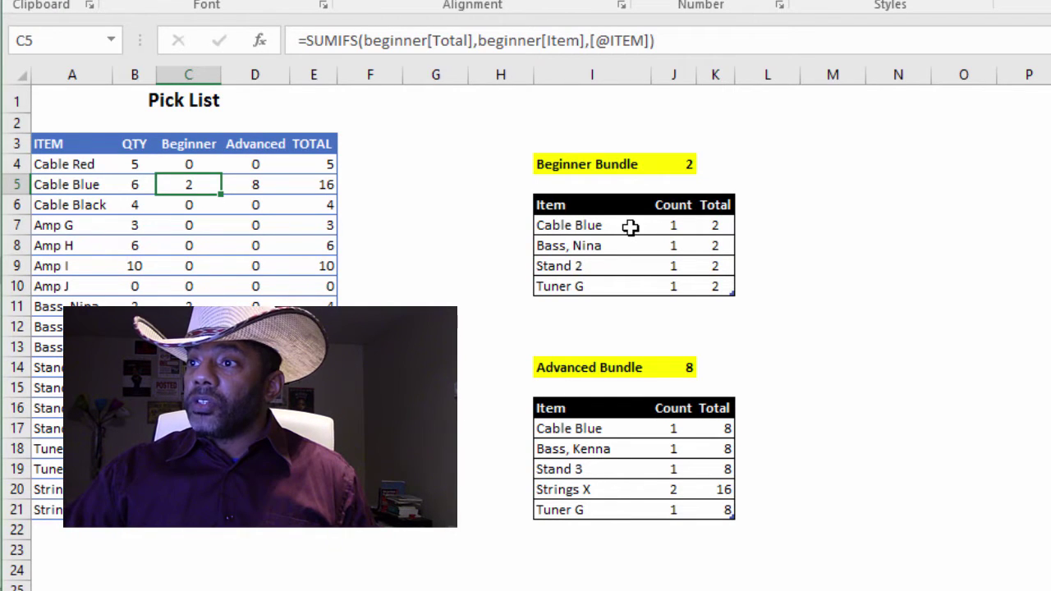
left_click(672, 228)
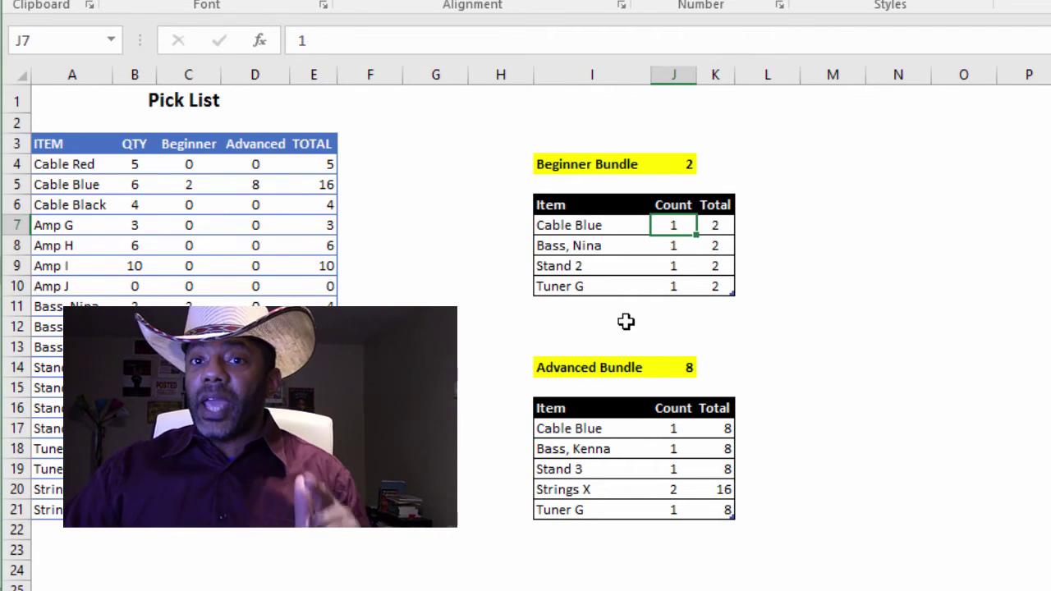
left_click(678, 167)
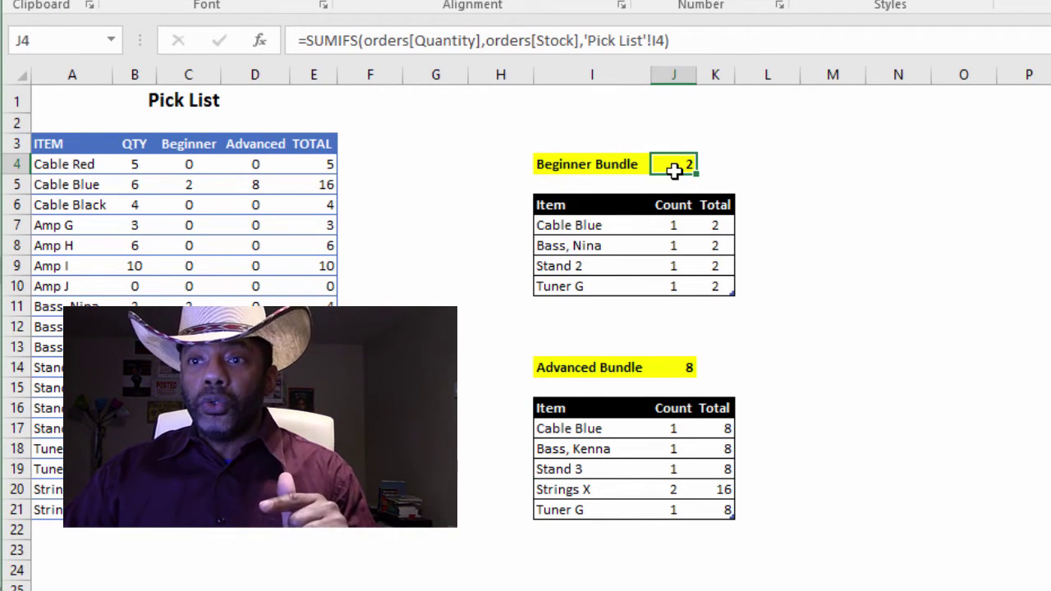
left_click(688, 367)
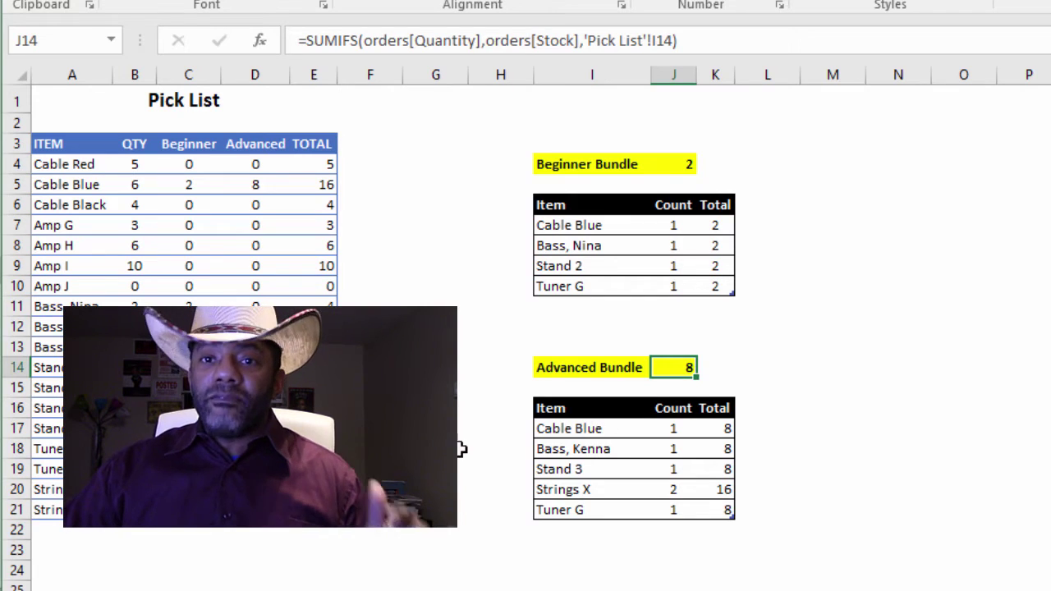
Examine the cells referenced by Cable Blue's Total formula in the Beginner Bundle table
left_click(719, 224)
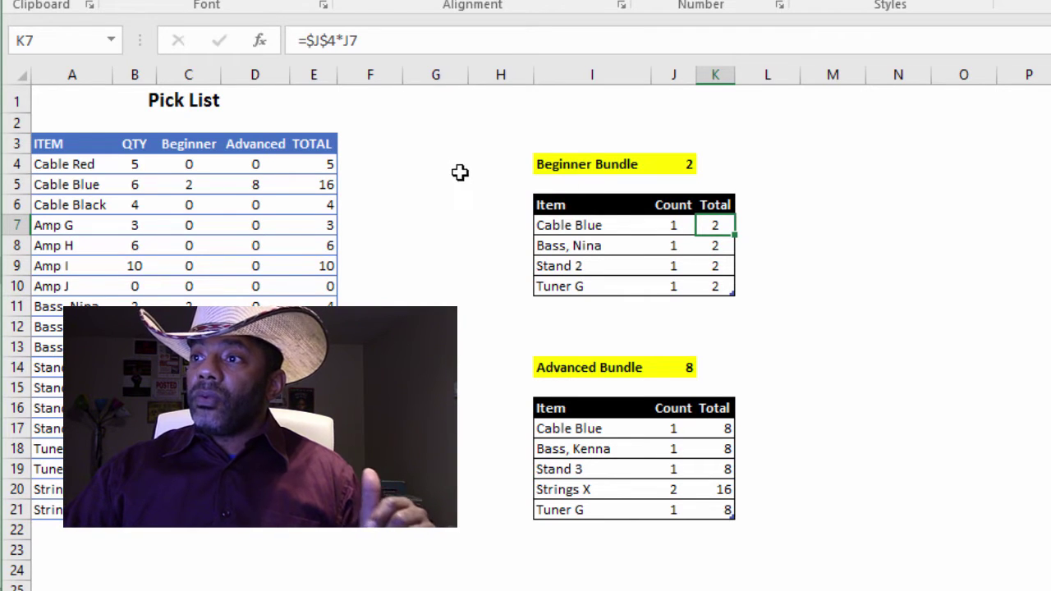
left_click(324, 37)
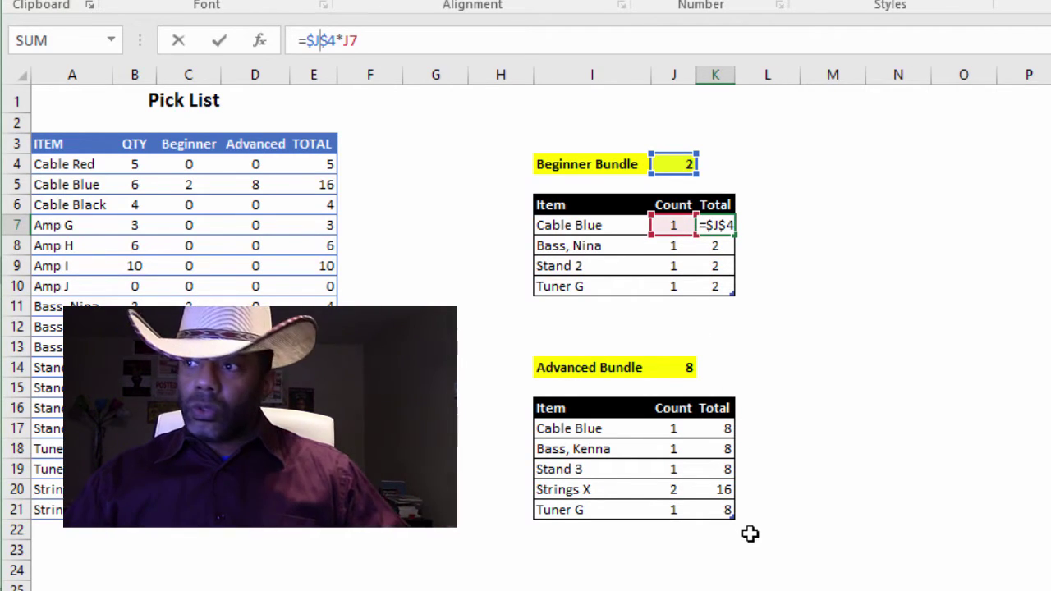
key("ctrl+Return")
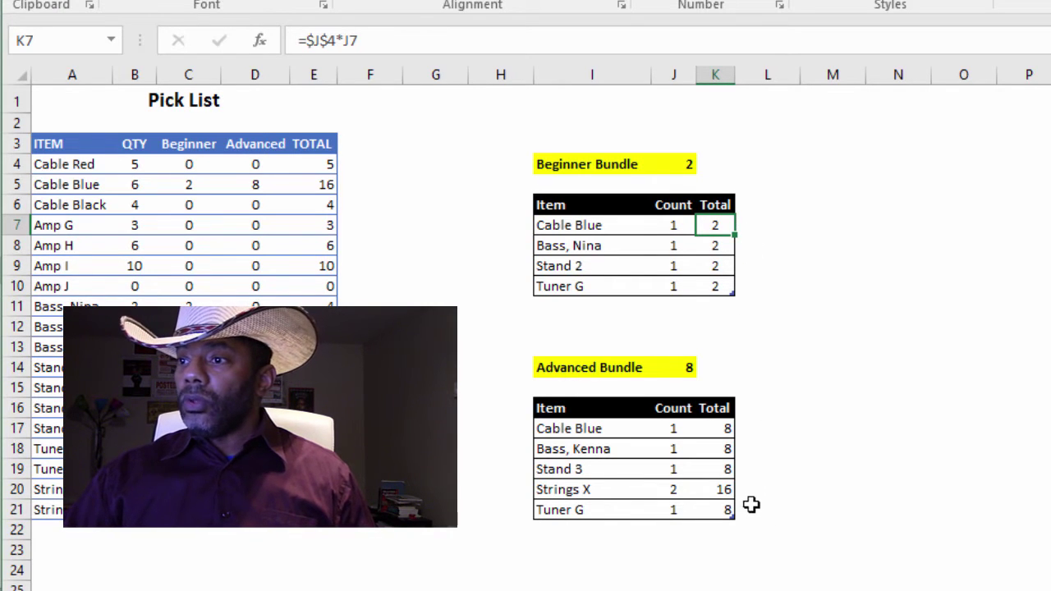
Examine the cells referenced by the Total formula for Strings X in the Advanced Bundle table
left_click(706, 489)
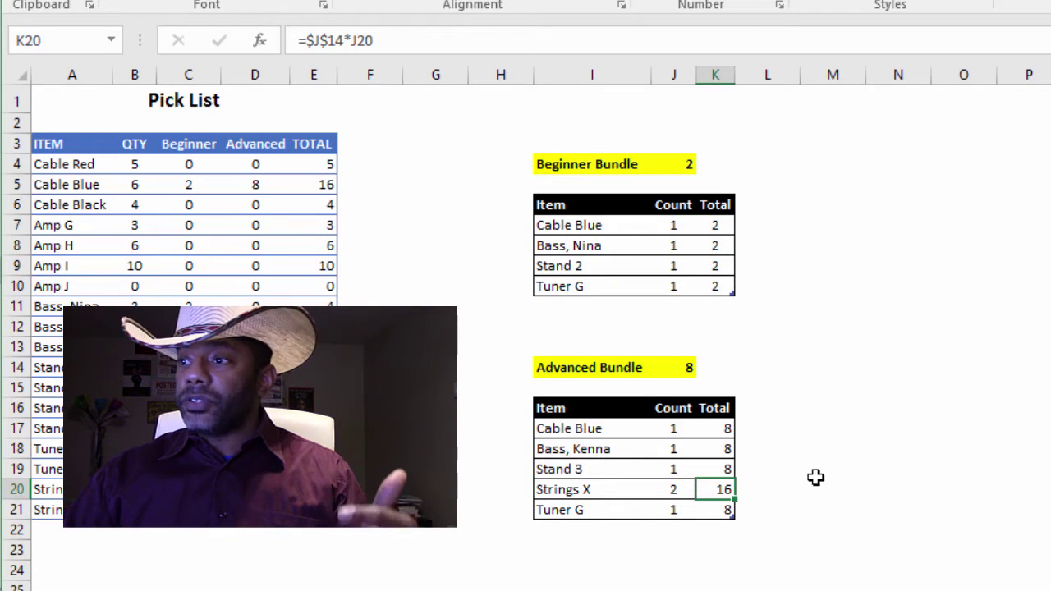
key("F2")
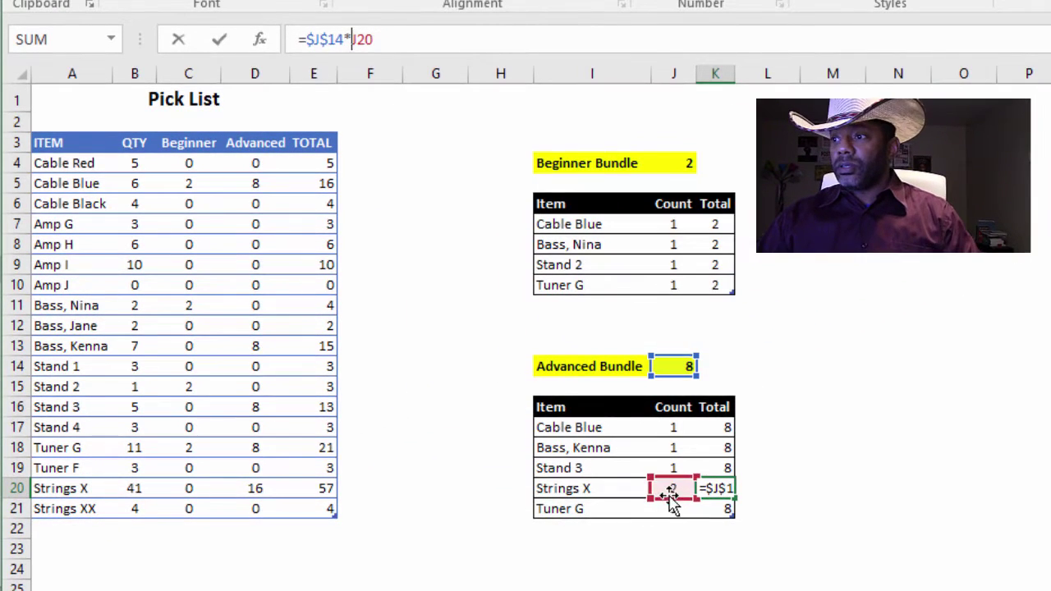
key("Return")
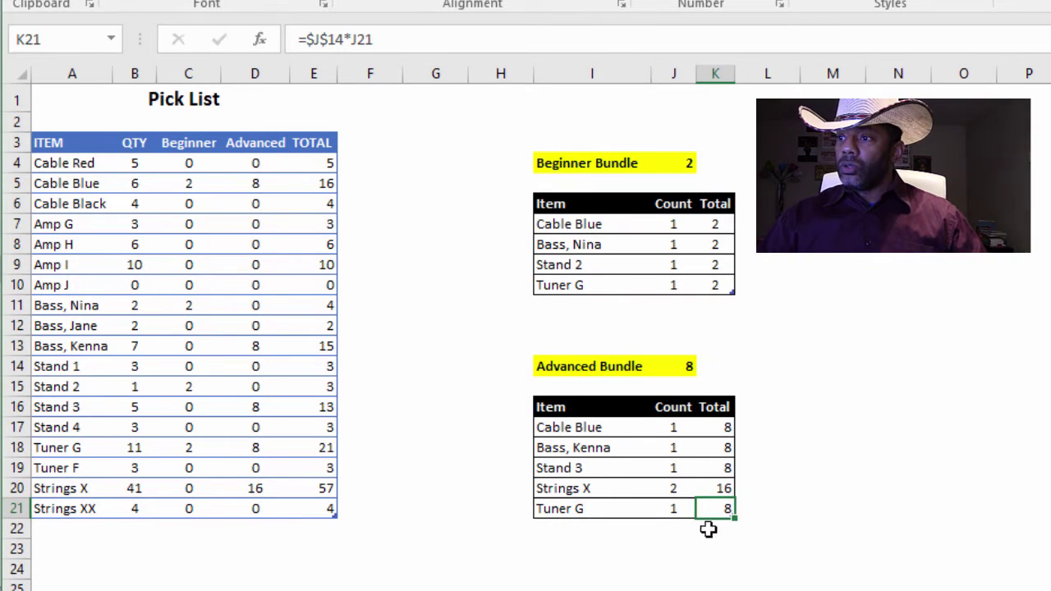
left_click(716, 491)
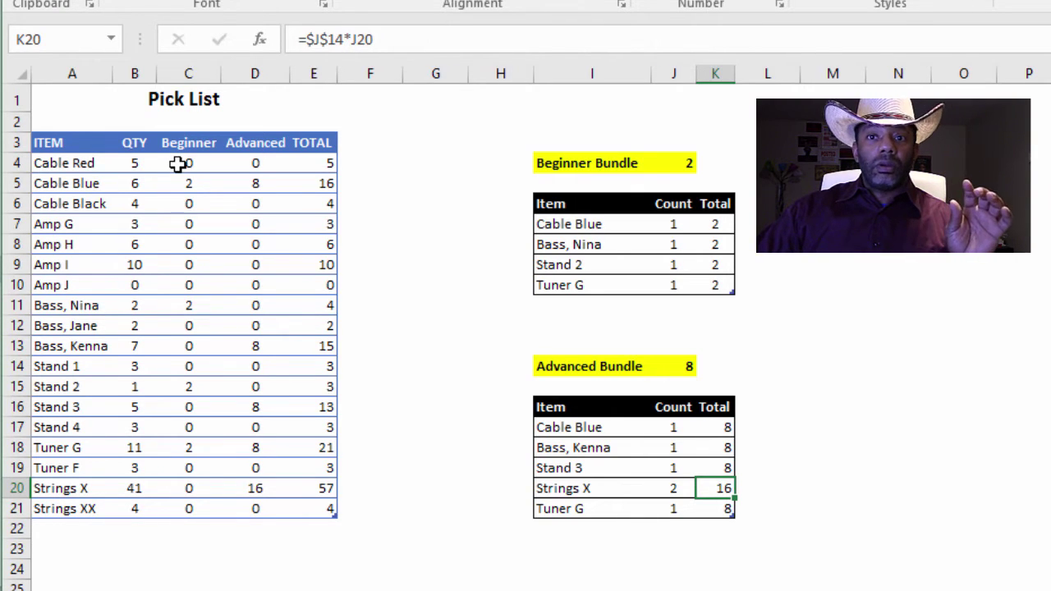
Examine the Advanced and TOTAL formulas for Cable Red, and review the QTY, Beginner, Advanced and TOTAL formulas for Cable Blue
left_click(253, 164)
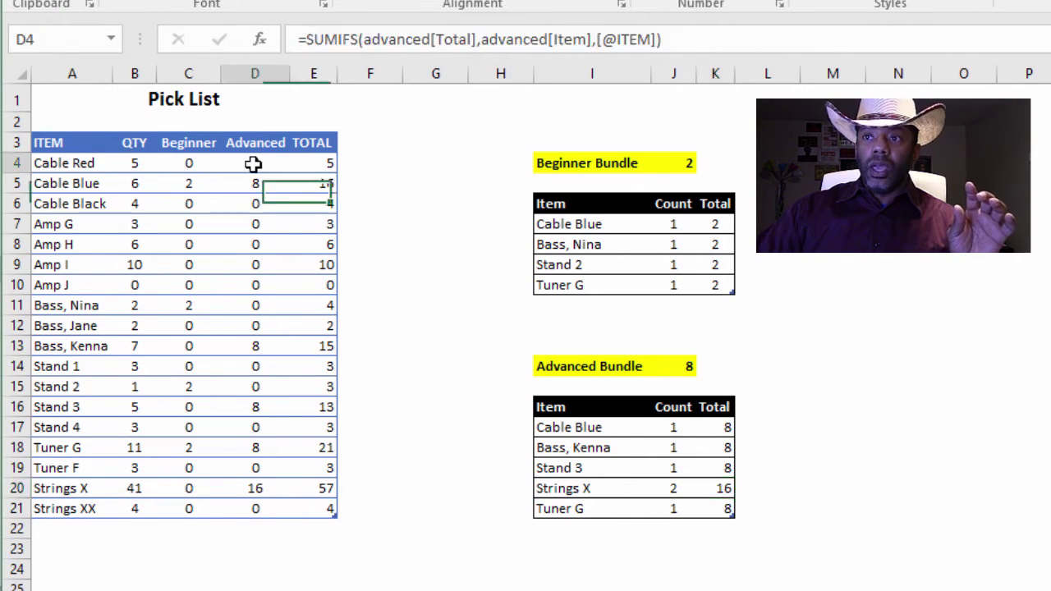
left_click(319, 162)
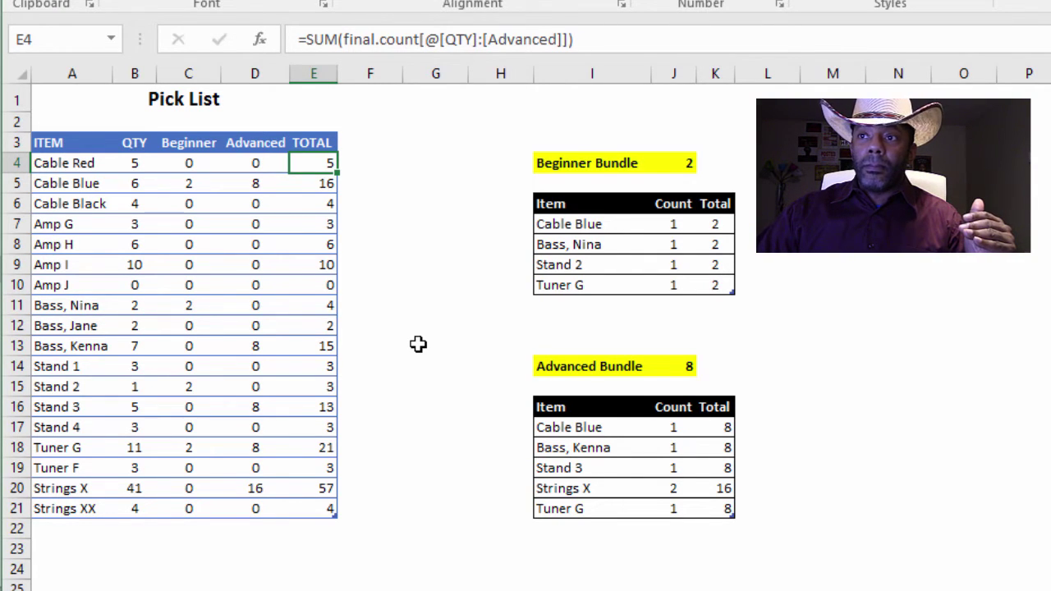
left_click(133, 183)
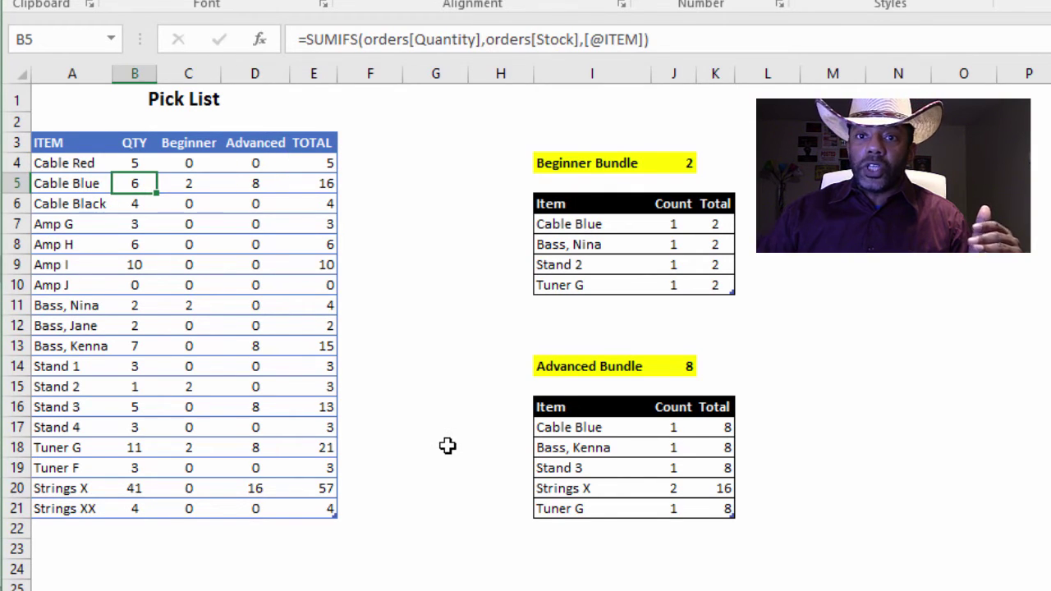
key("Right")
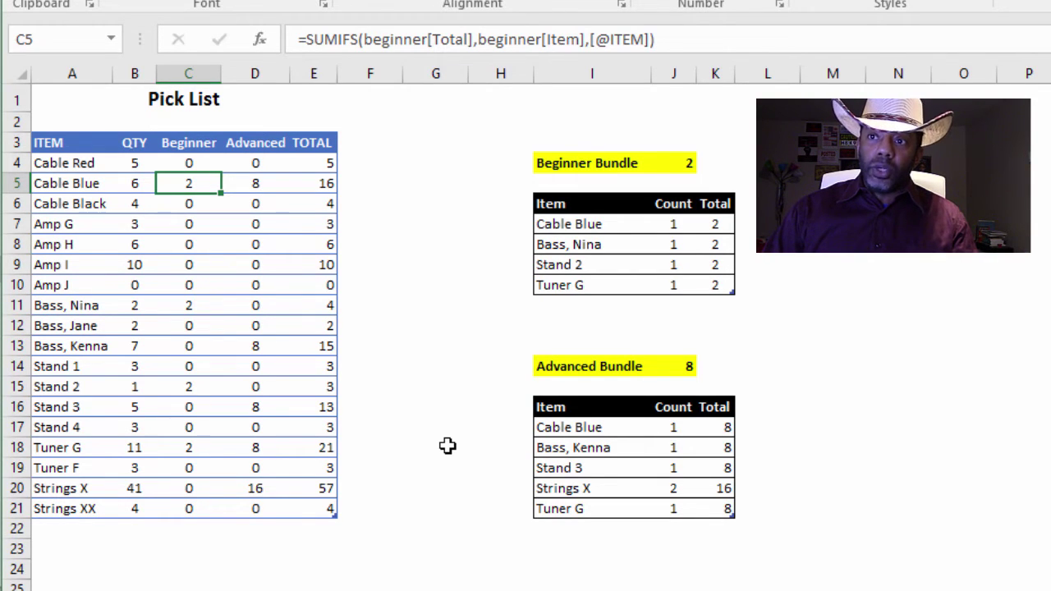
key("Right")
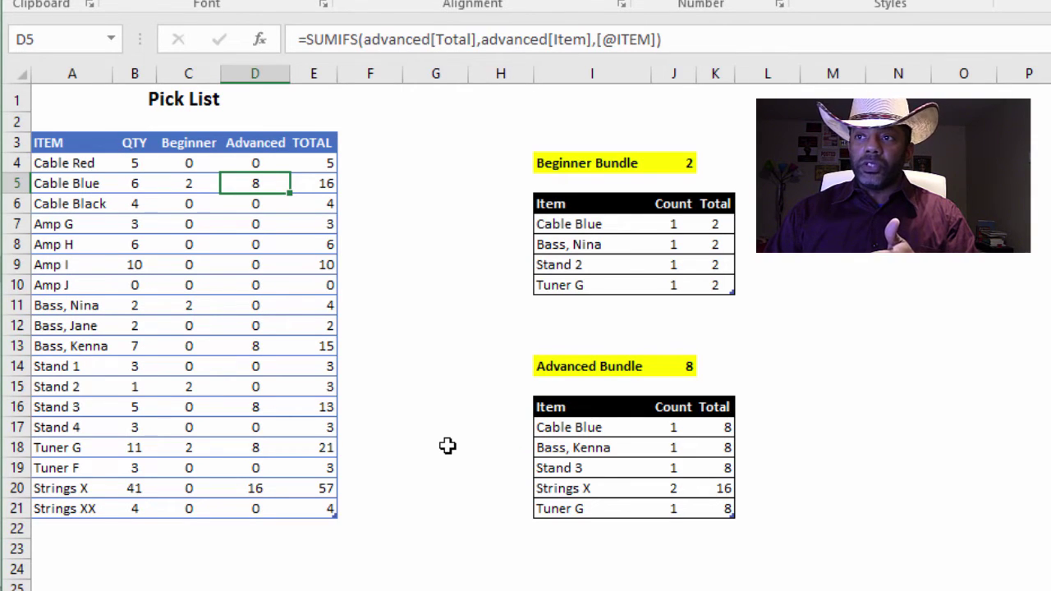
key("Right")
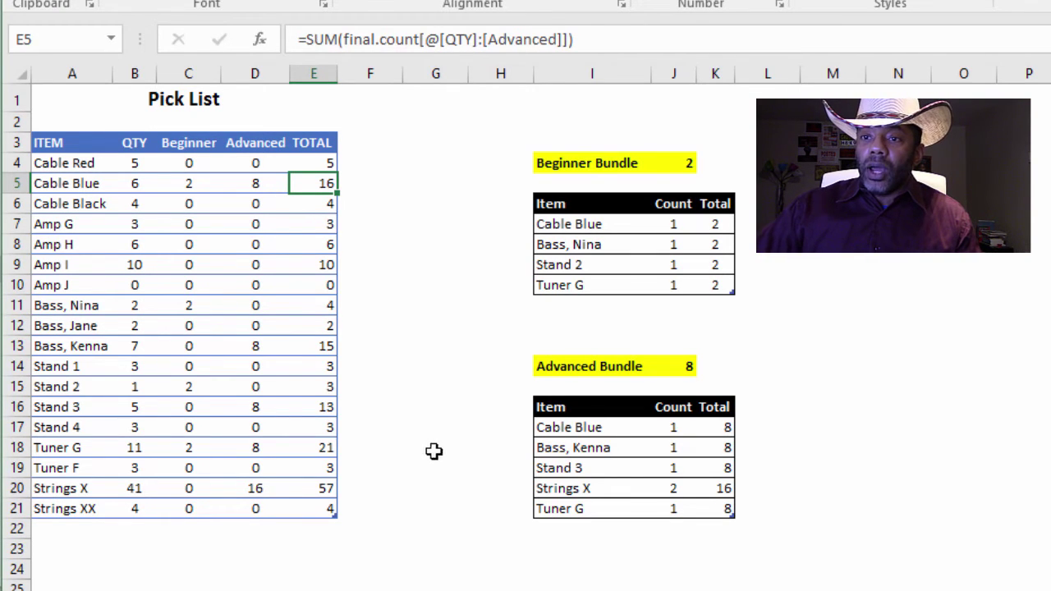
Review the QTY, Beginner, Advanced and TOTAL formulas for Strings X in the pick list
left_click(145, 487)
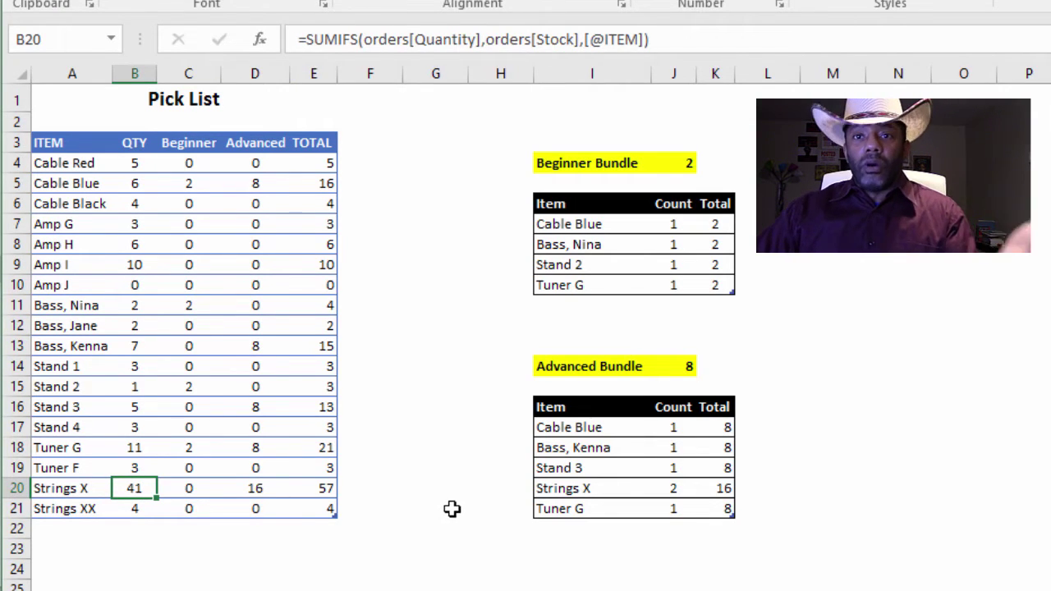
left_click(205, 492)
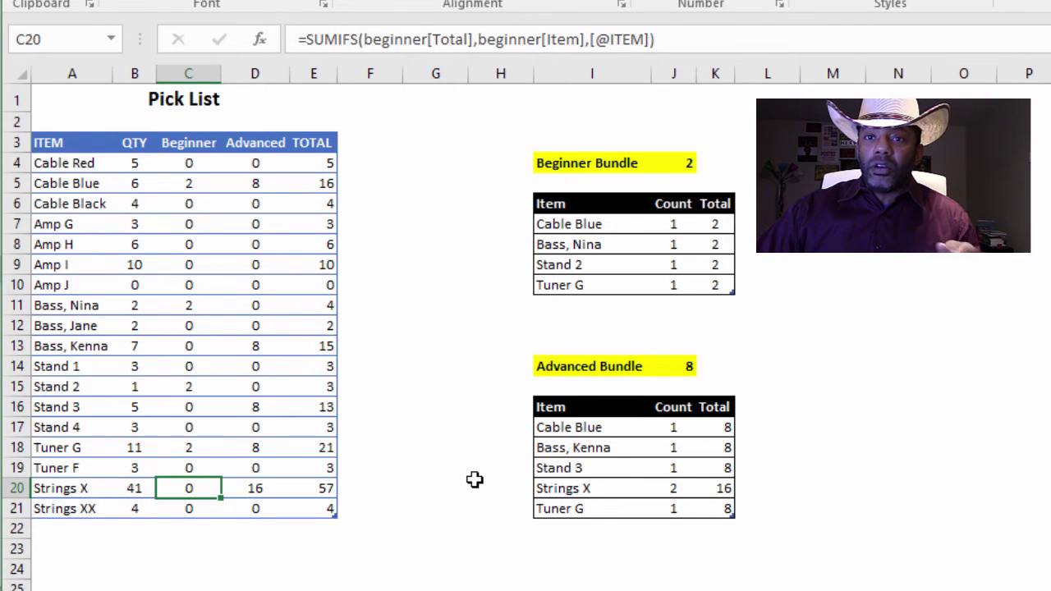
left_click(258, 486)
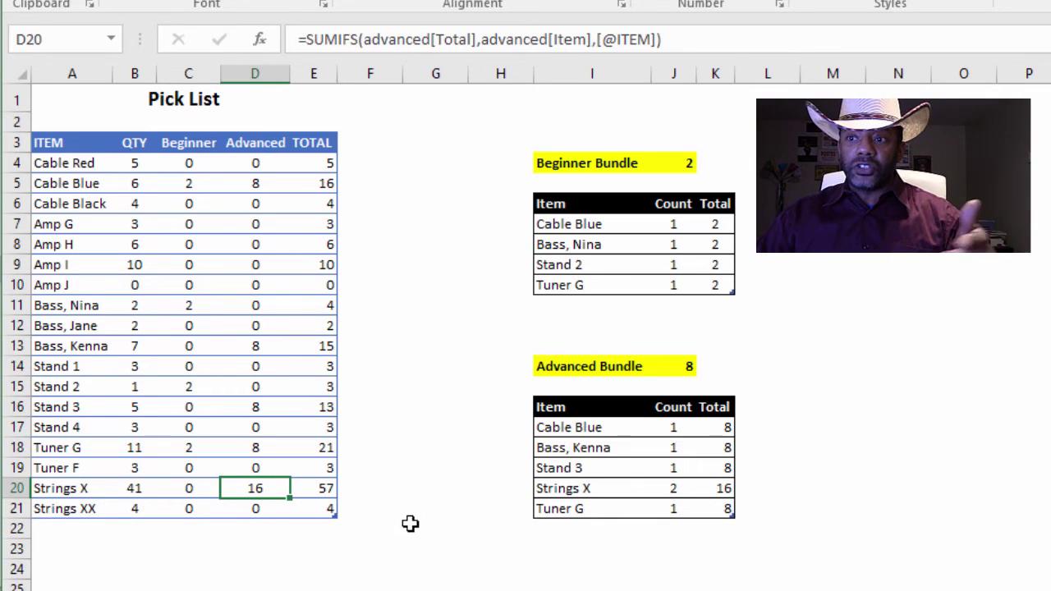
left_click(313, 489)
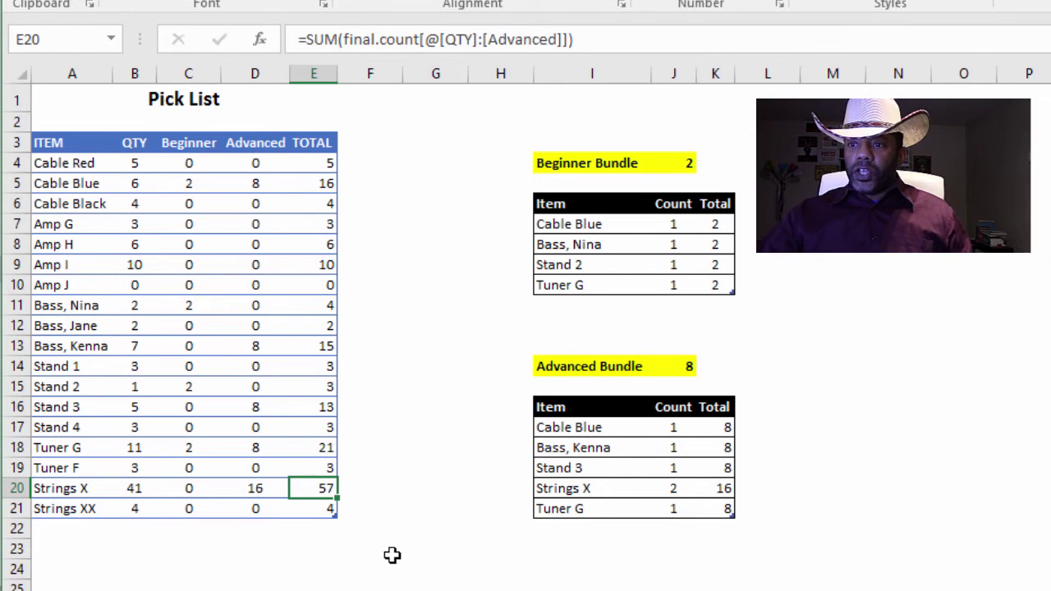
Go to the orders sheet and look through the Stock and Quantity entries of the orders table
key("ctrl+Page_Down")
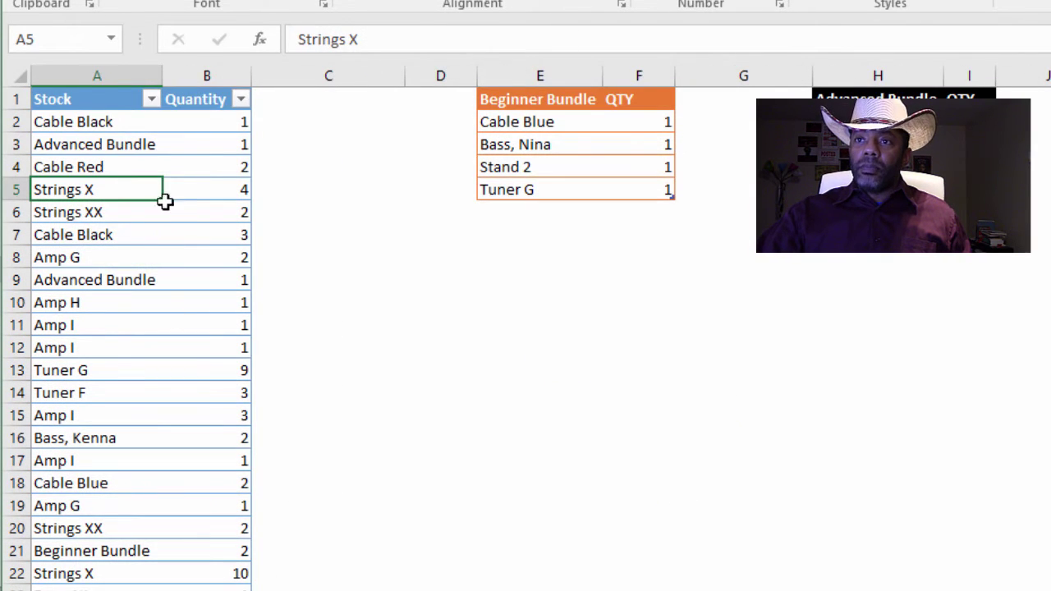
scroll(84, 417, "down", 12)
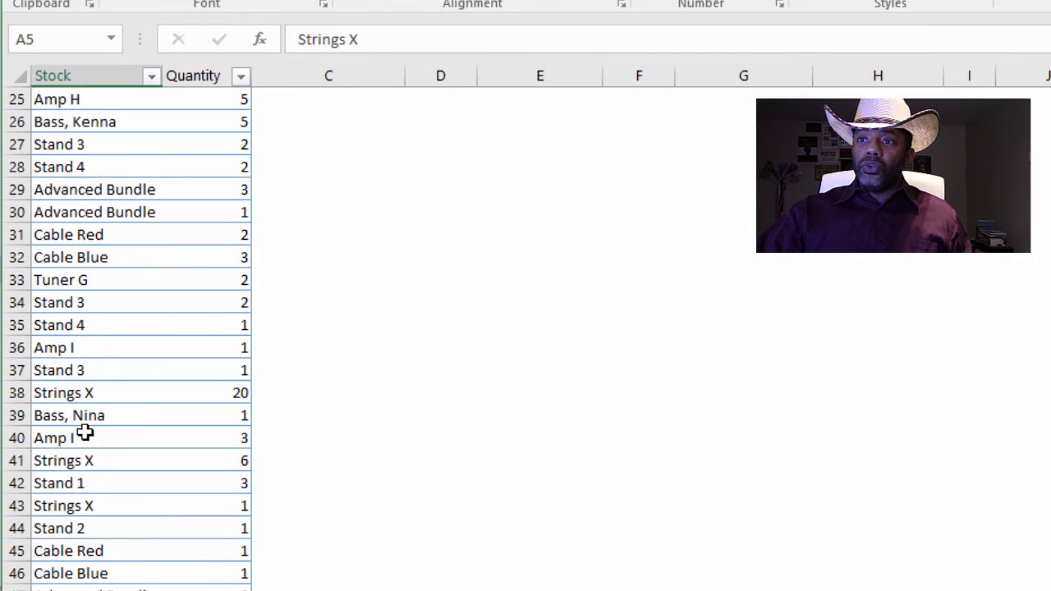
scroll(85, 432, "up", 12)
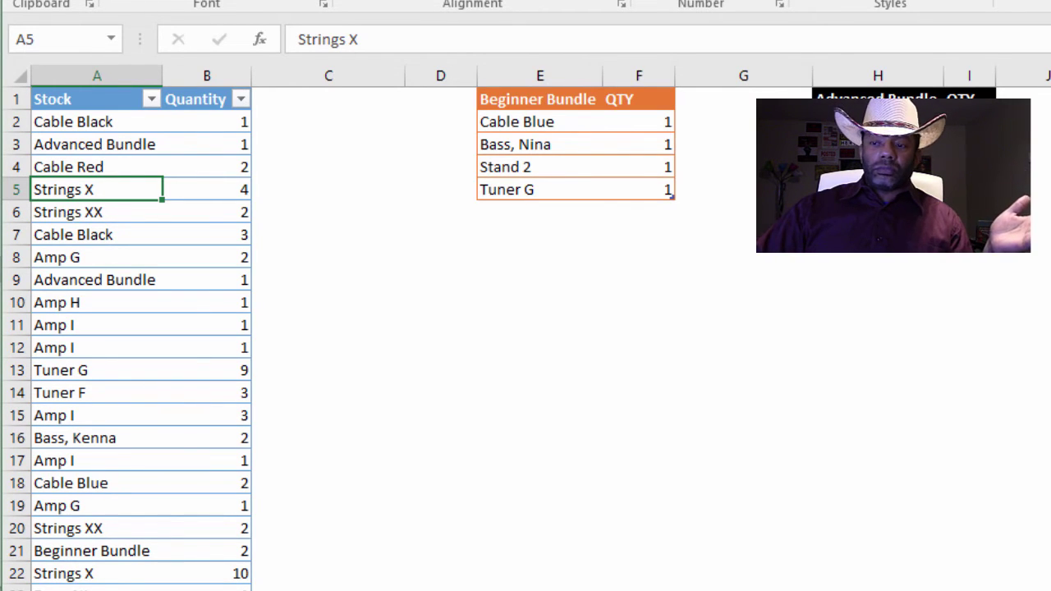
left_click(335, 586)
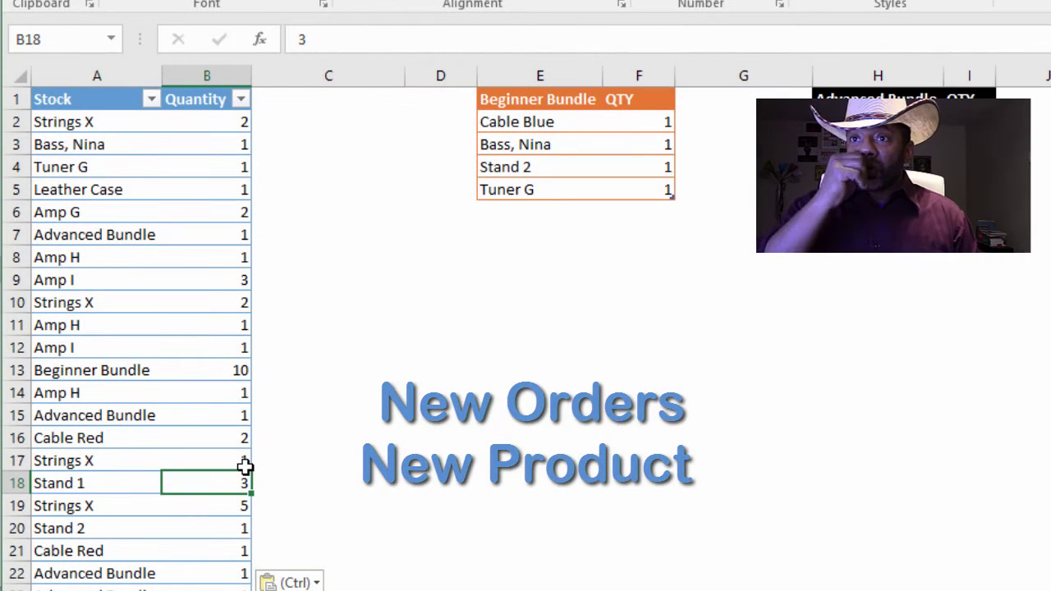
Add Leather Case as a new item directly below Strings XX in the Pick List, and return to the orders table
left_click(107, 192)
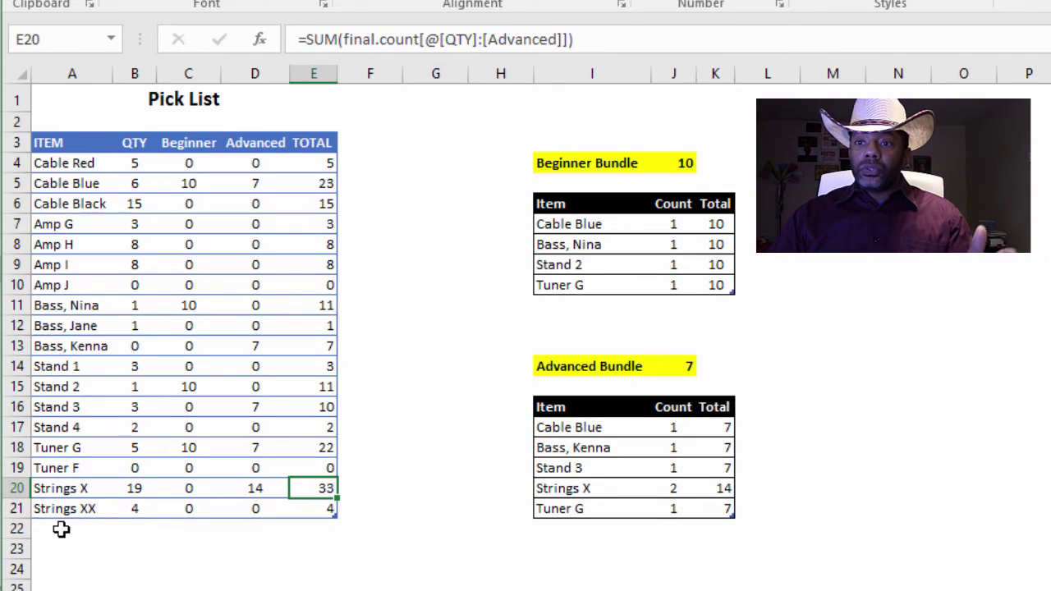
left_click(62, 530)
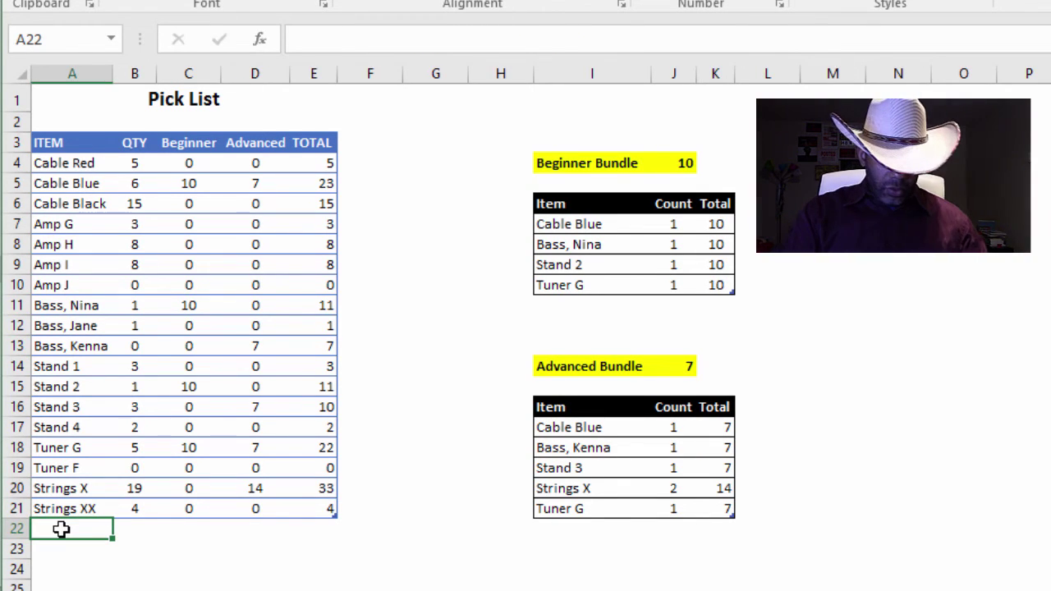
type("Leather Case")
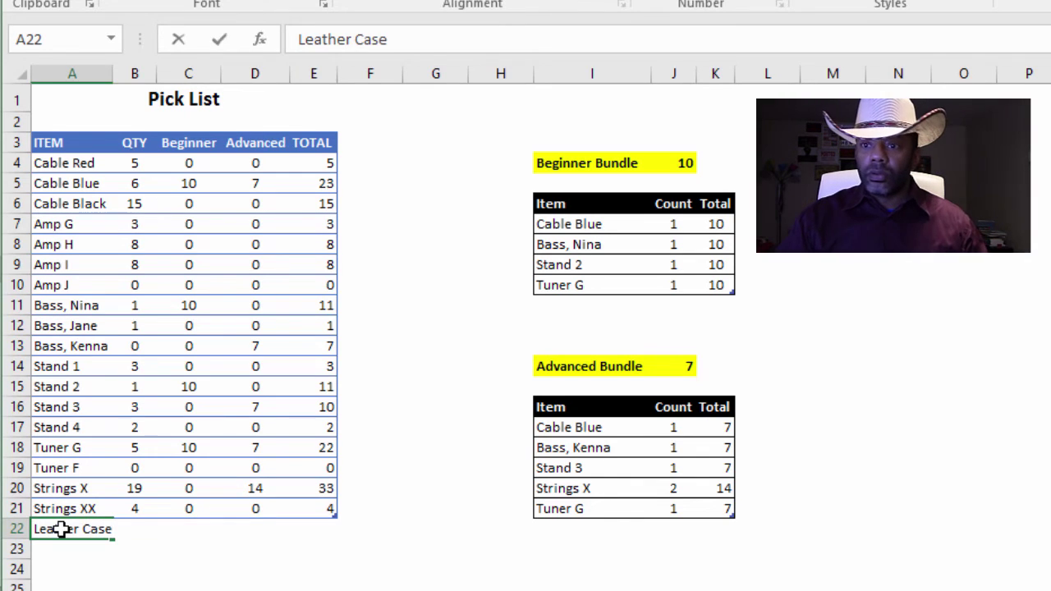
key("Return")
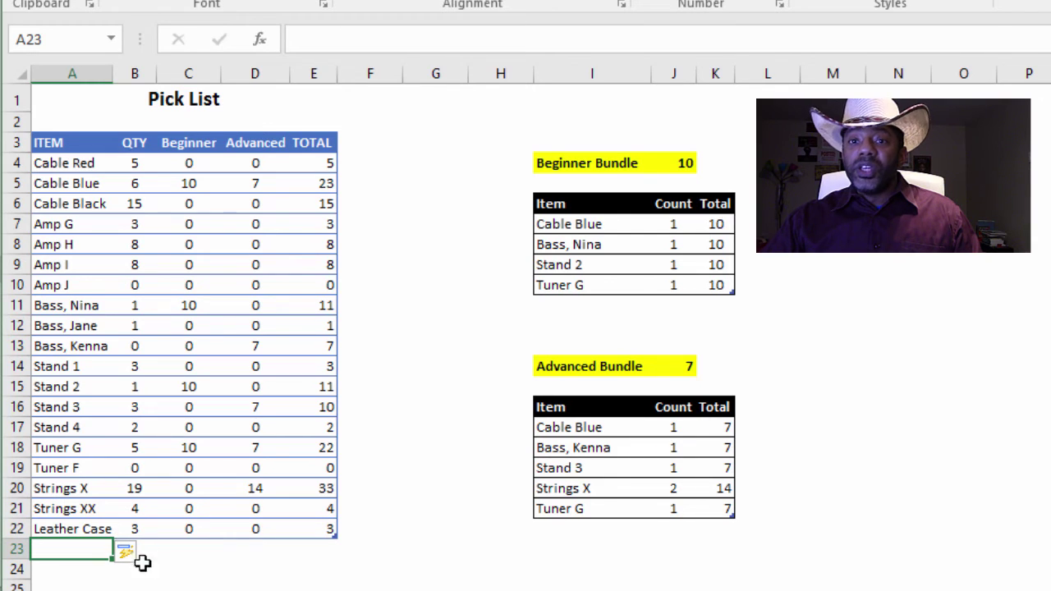
key("ctrl+Page_Down")
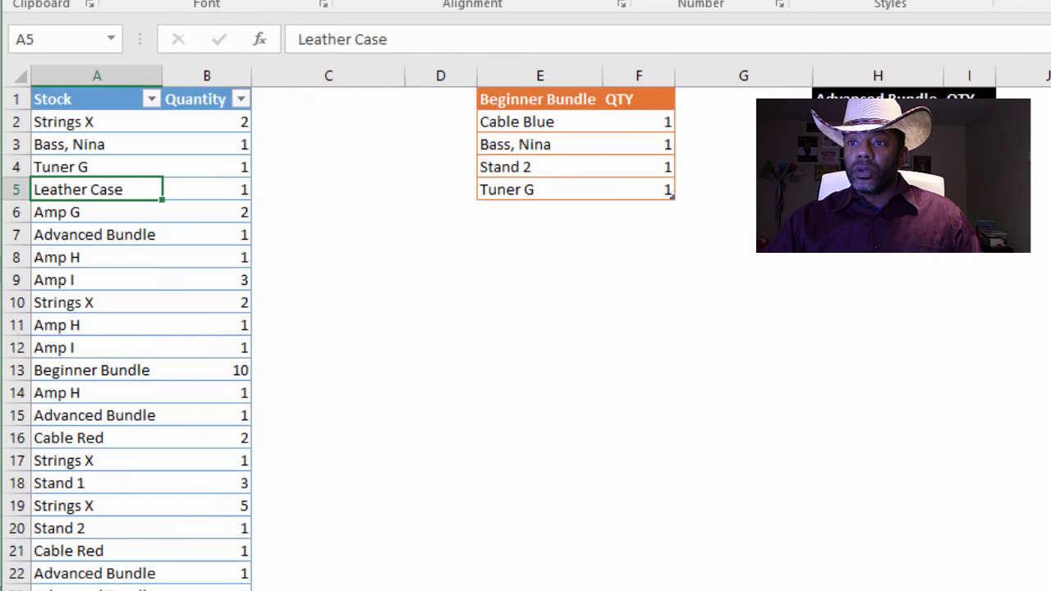
Filter the orders table's Stock column to show only Leather Case and check the quantity of each of its orders
left_click(205, 302)
left_click(150, 100)
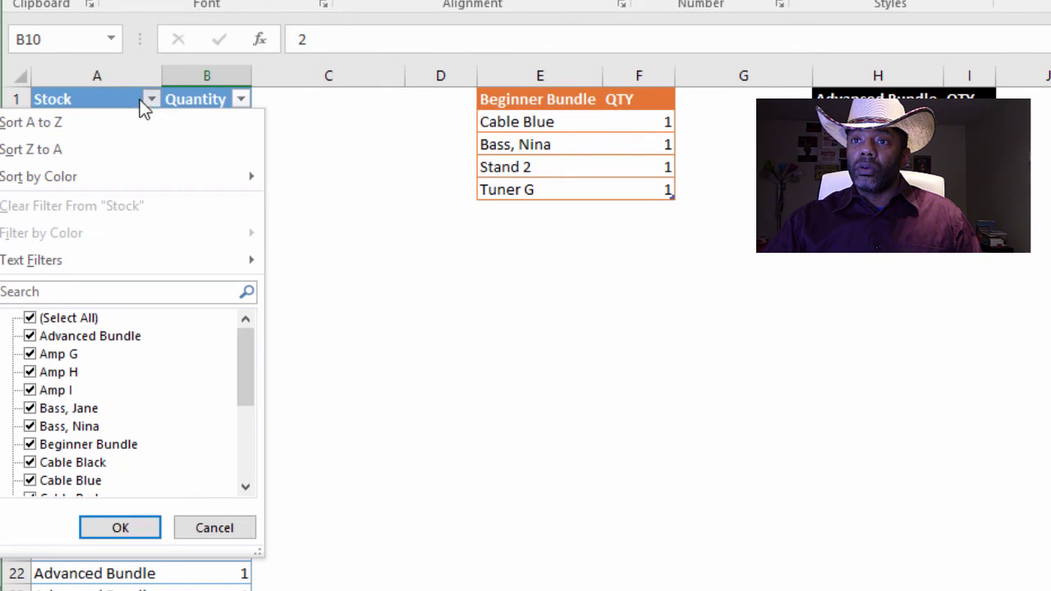
left_click(30, 318)
scroll(150, 413, "down", 3)
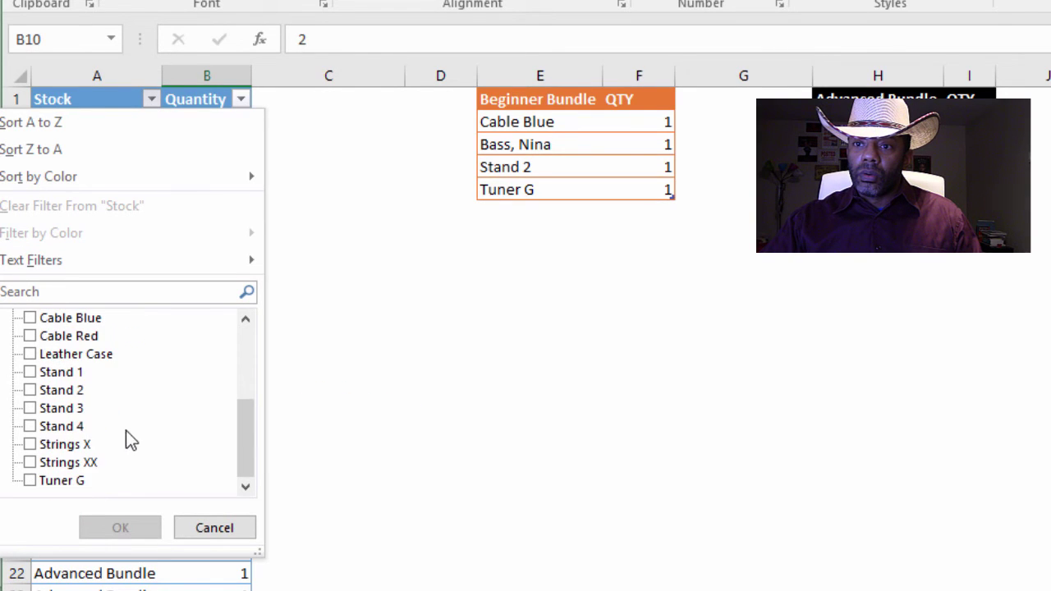
scroll(127, 444, "up", 1)
left_click(29, 408)
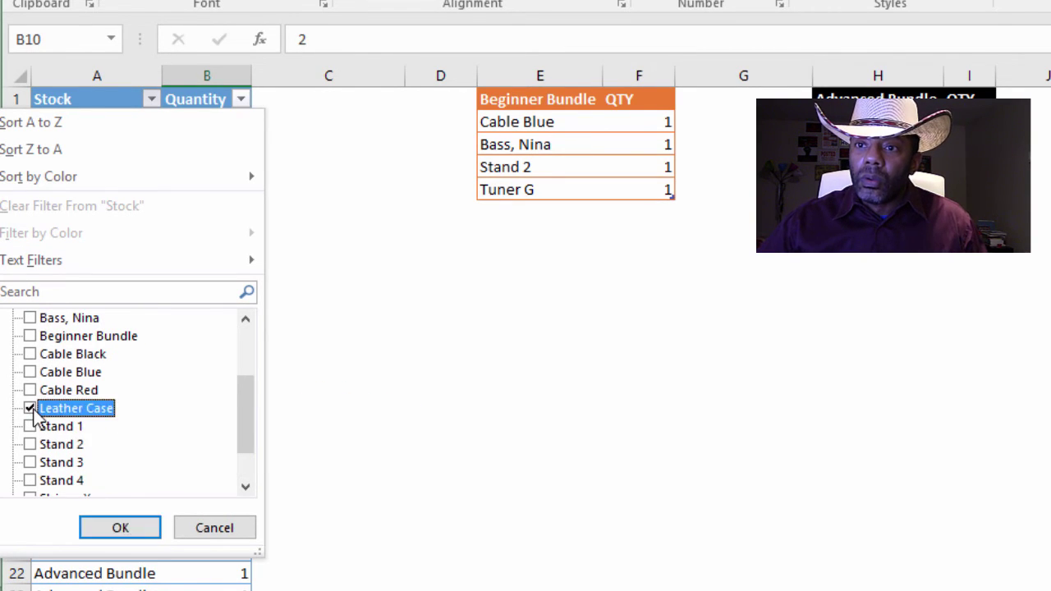
left_click(115, 528)
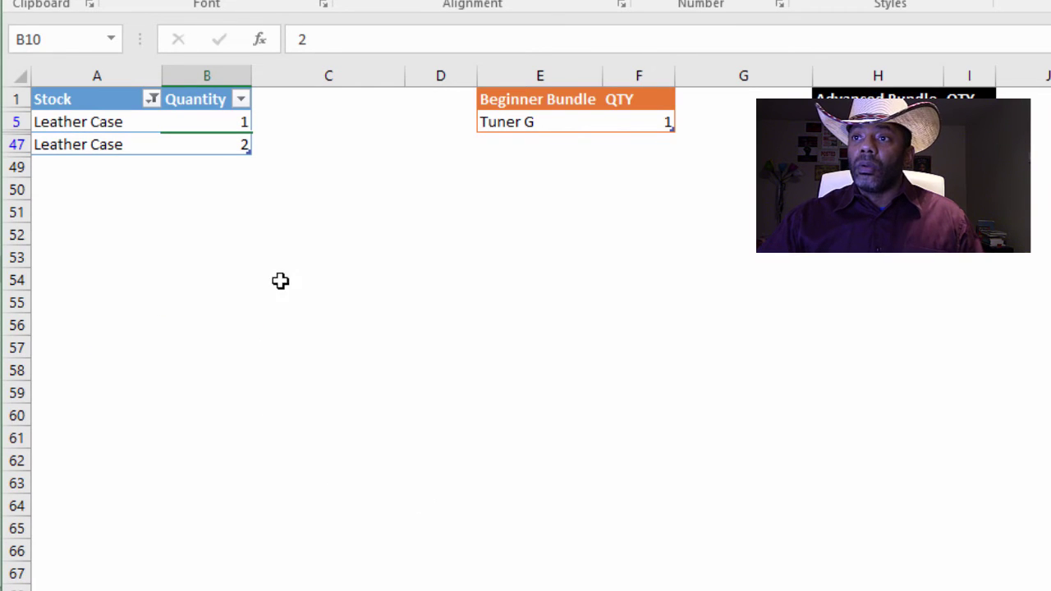
left_click(209, 146)
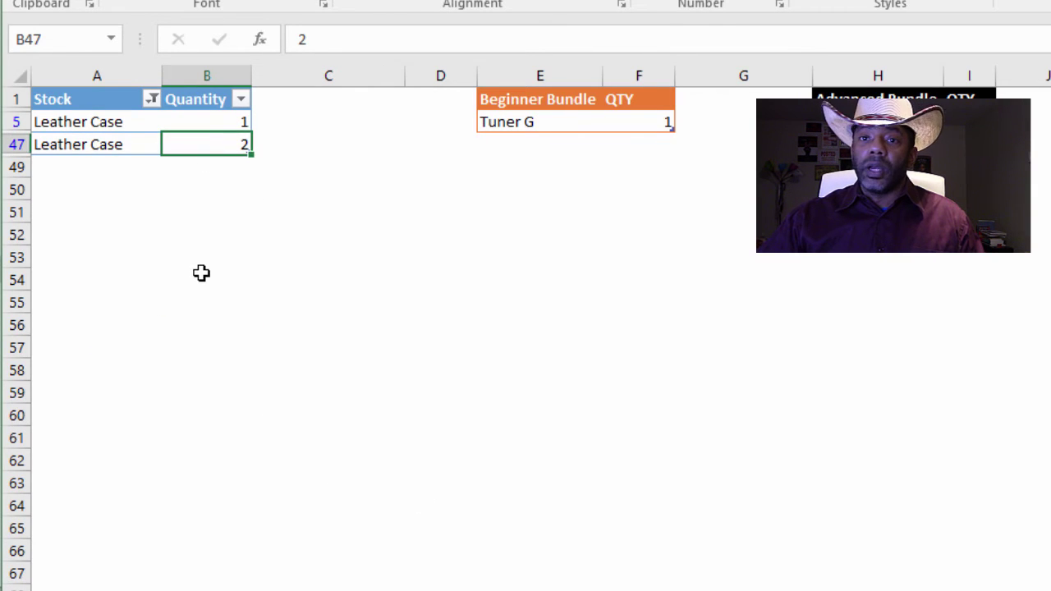
left_click(216, 121)
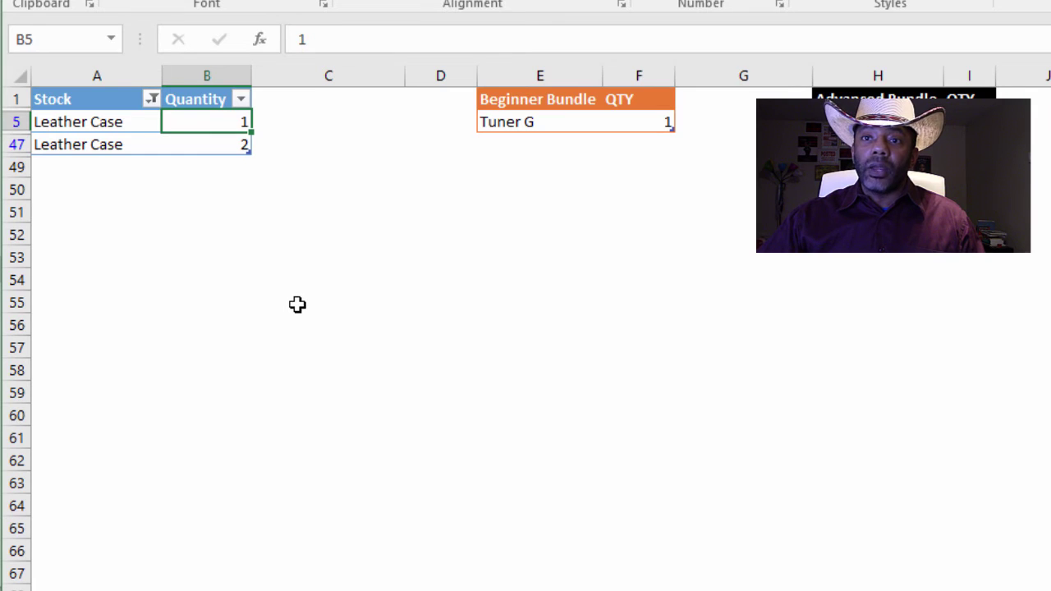
Show all stock items in the orders table again by reselecting every entry in the Stock filter
left_click(153, 99)
left_click(29, 318)
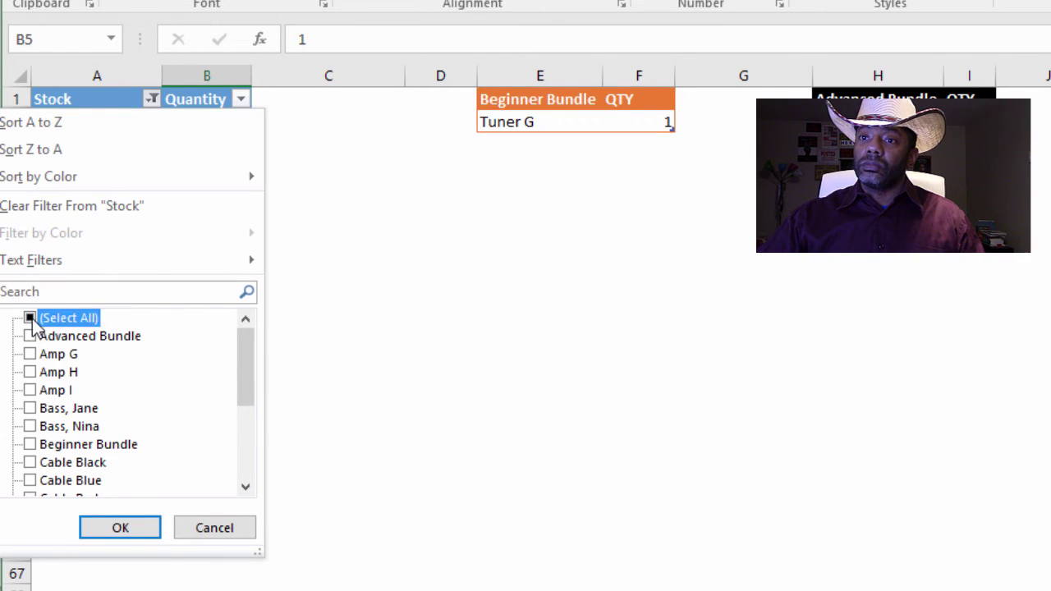
left_click(130, 529)
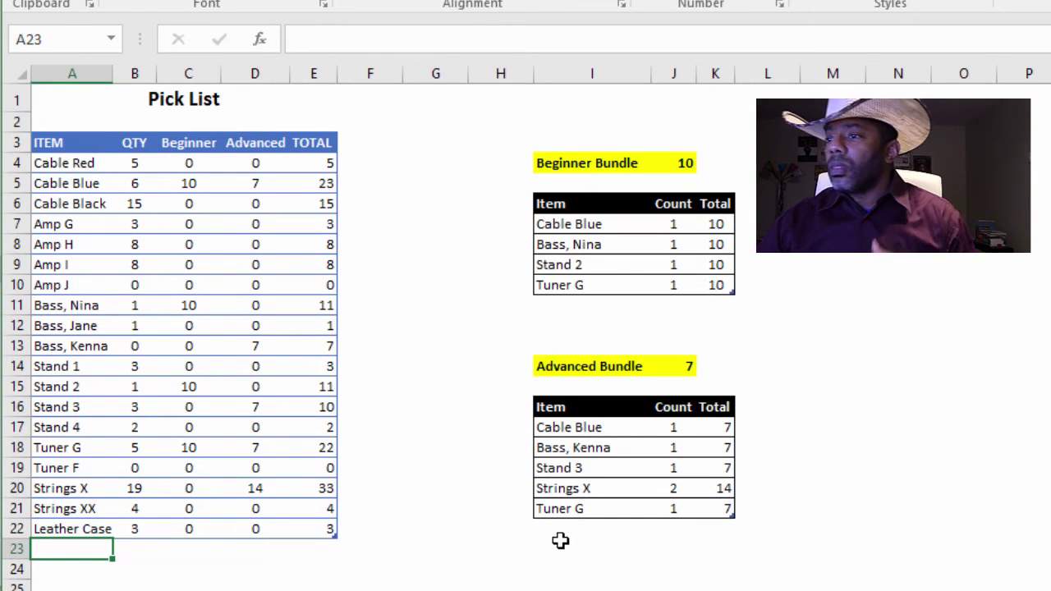
Add Leather Case with a Count of 1 directly below Tuner G in the pick list sheet's Advanced Bundle table
left_click(568, 528)
type("Leather Case")
key("Tab")
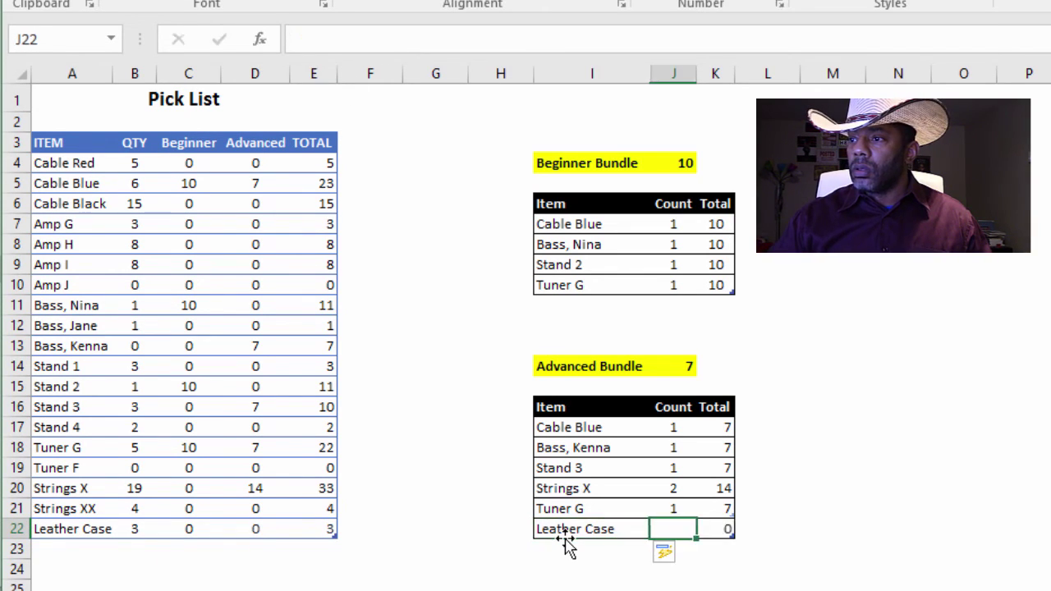
type("1")
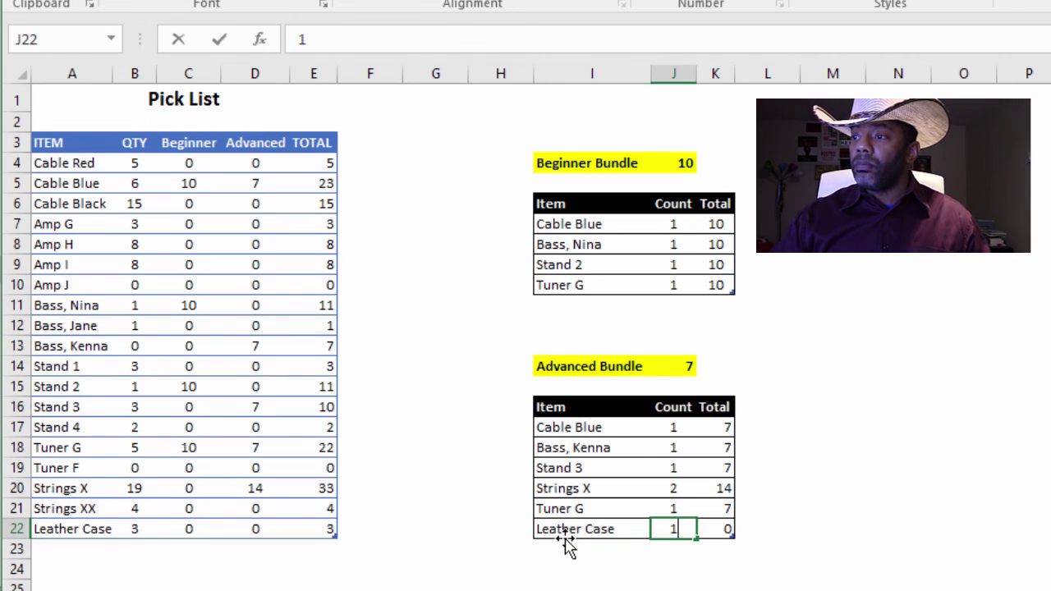
key("Return")
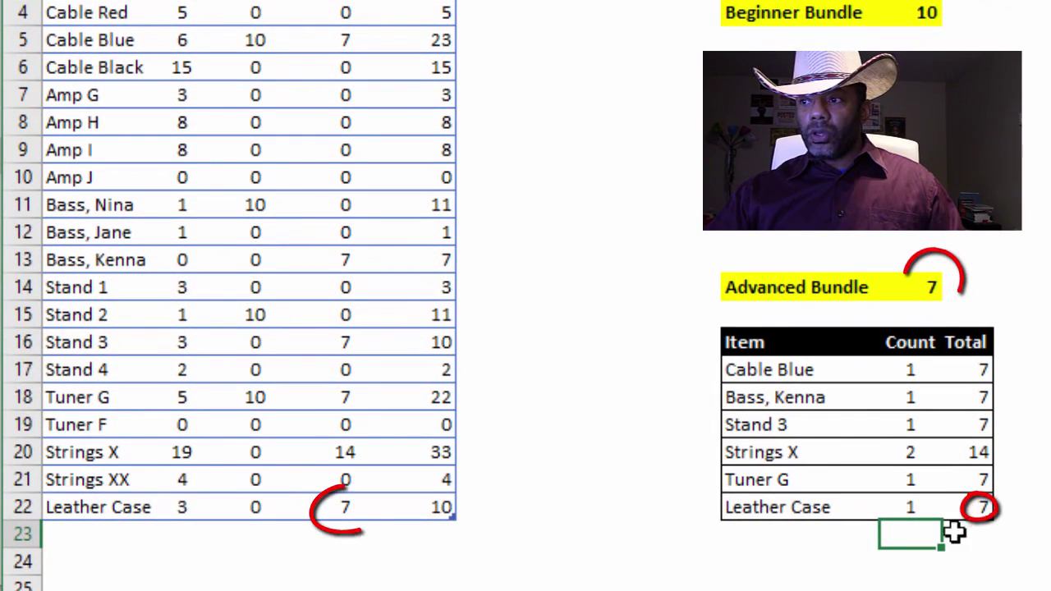
Check Leather Case's Total in the Advanced Bundle table and its TOTAL in the Pick List
left_click(959, 507)
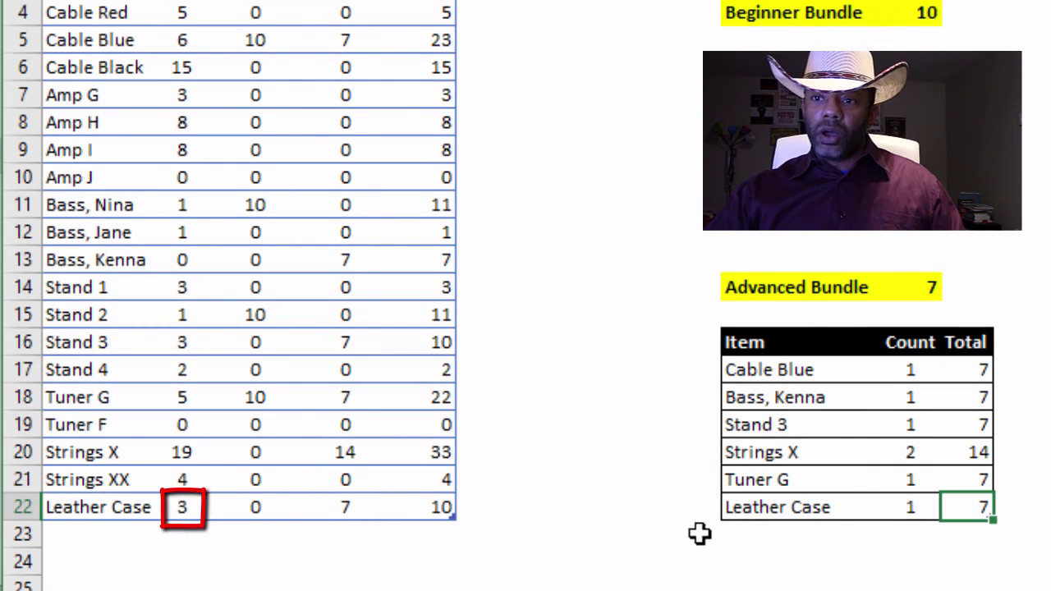
key("ctrl+Left")
key("ctrl+Left")
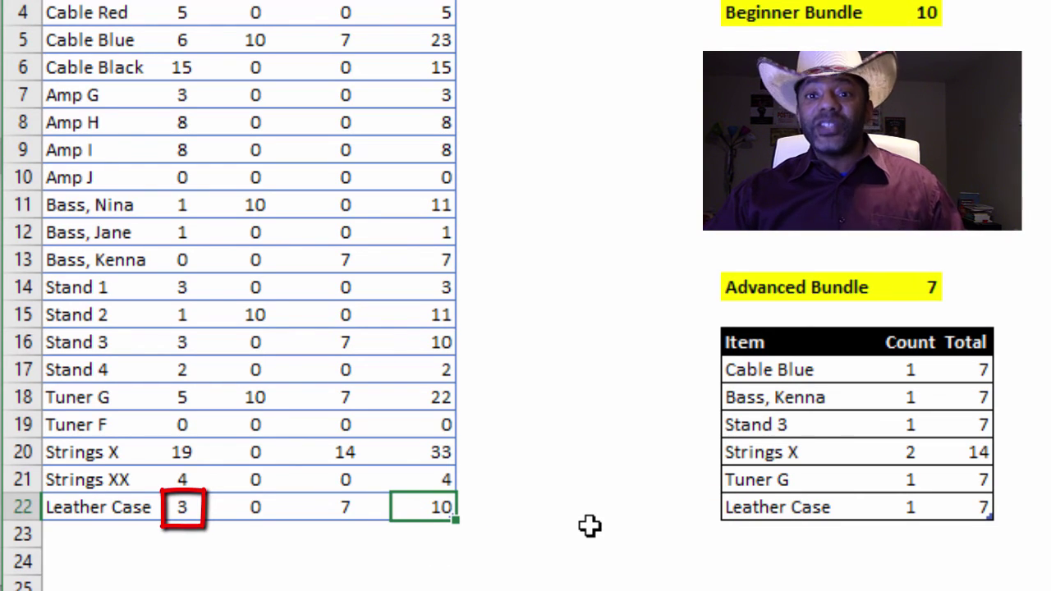